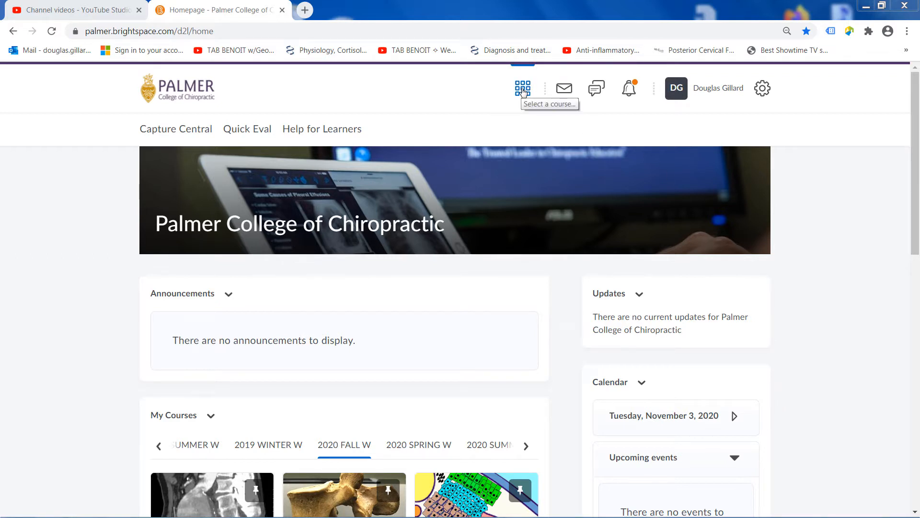
Open the grades area of the ANAT51218 Spinal Anat I course for 2020FALLW
left_click(524, 92)
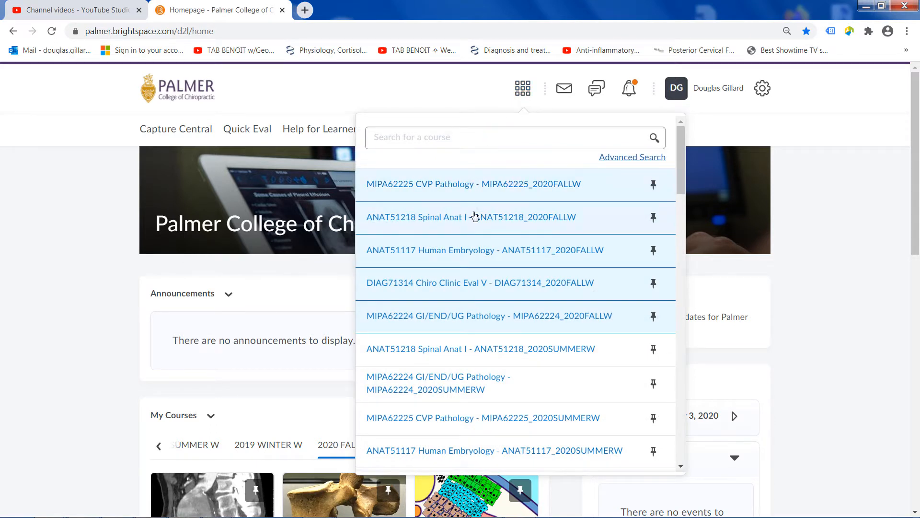
left_click(458, 218)
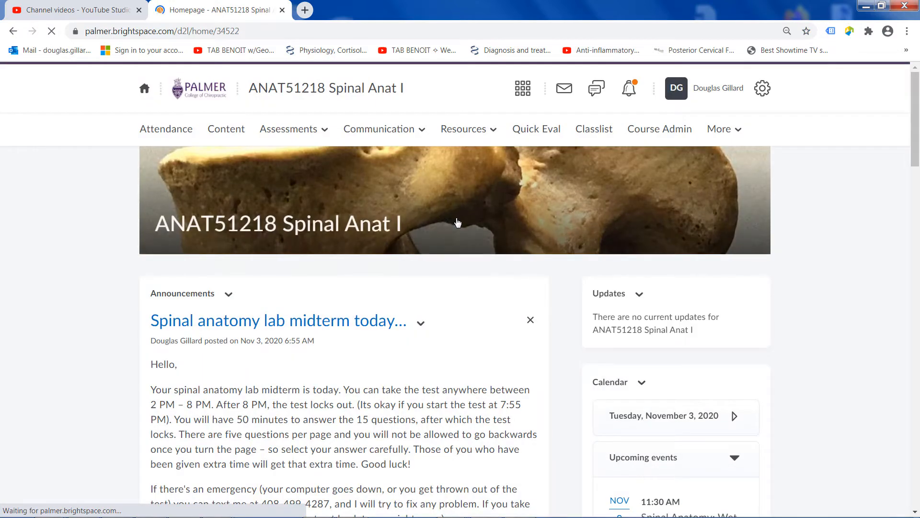
left_click(301, 134)
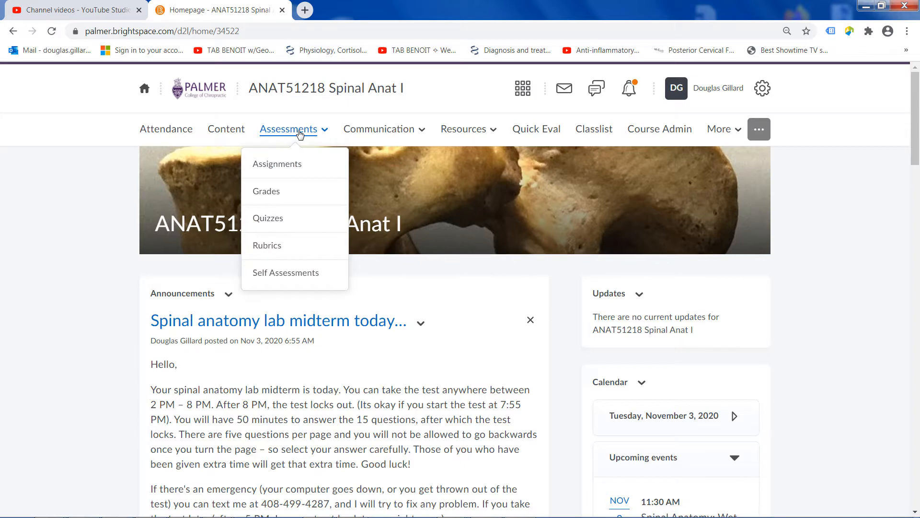
left_click(274, 192)
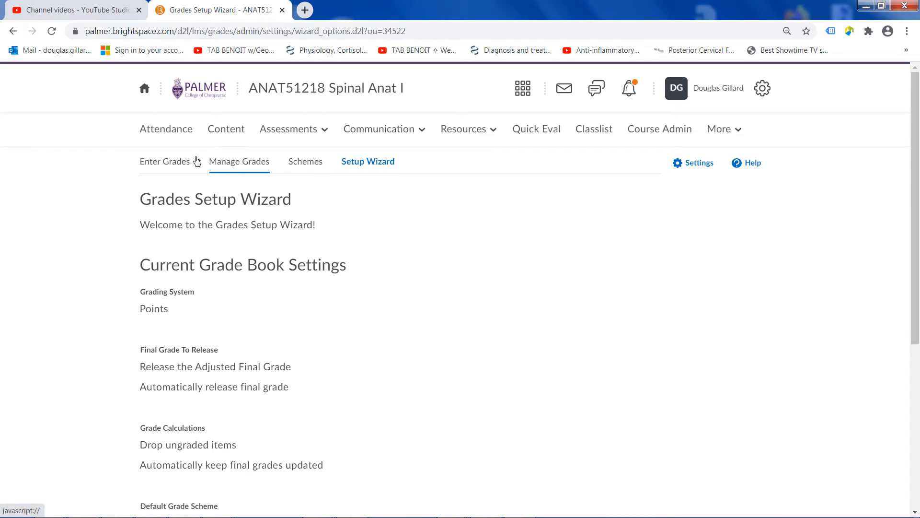
Look over the course's existing grade items and the student grade entry list
left_click(220, 164)
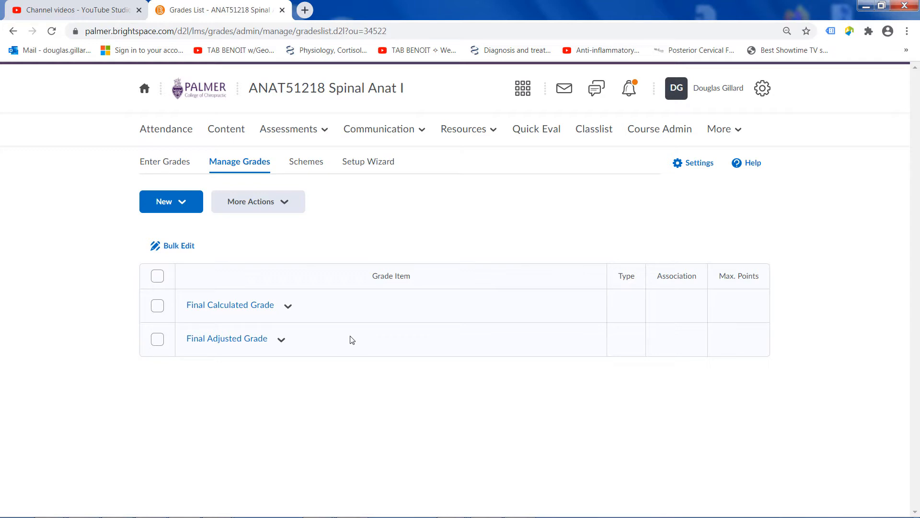
left_click(177, 163)
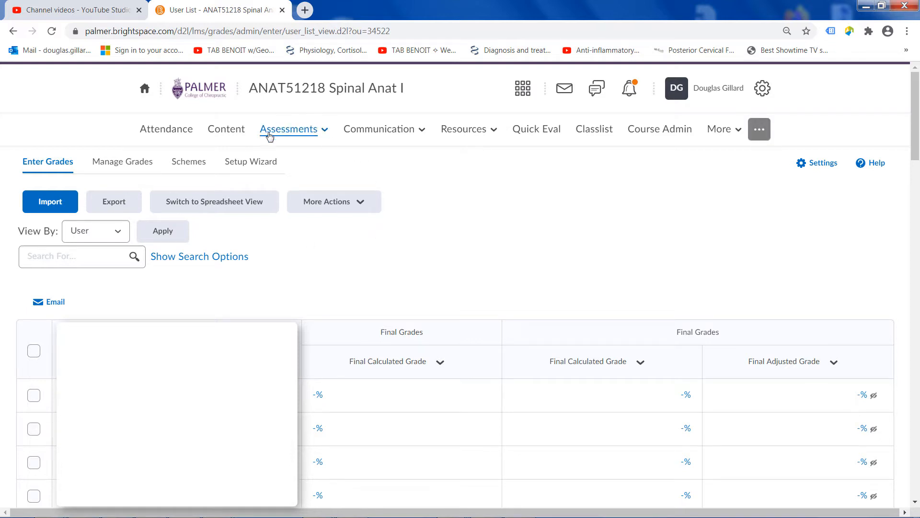
Open the Grades Setup Wizard and start it from the current grade book settings
left_click(250, 164)
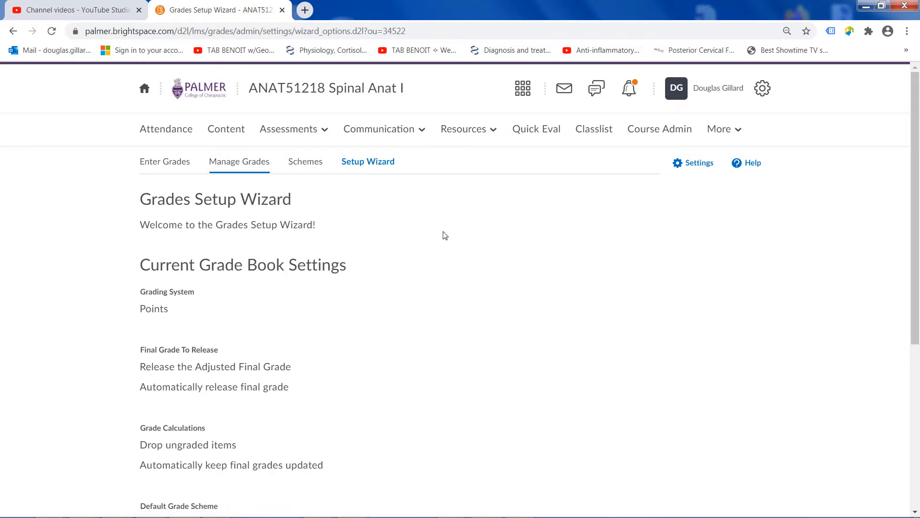
scroll(445, 235, "down", 5)
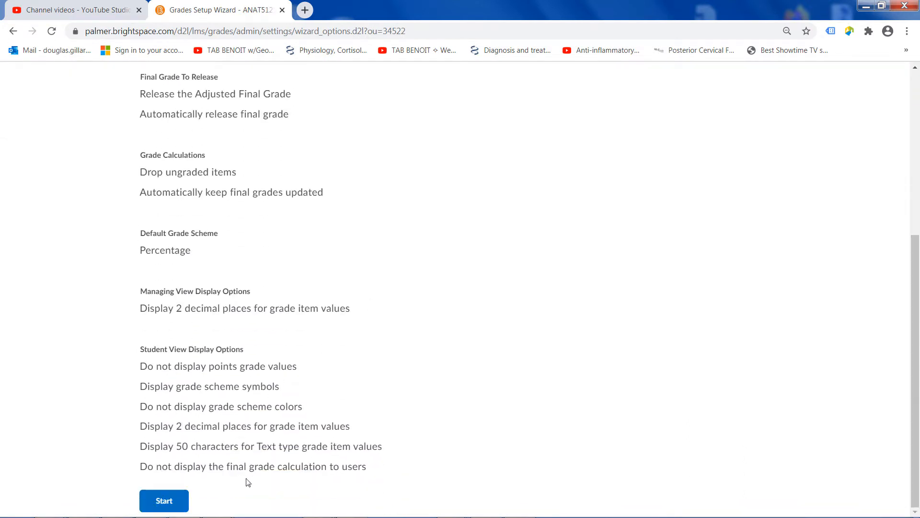
left_click(163, 504)
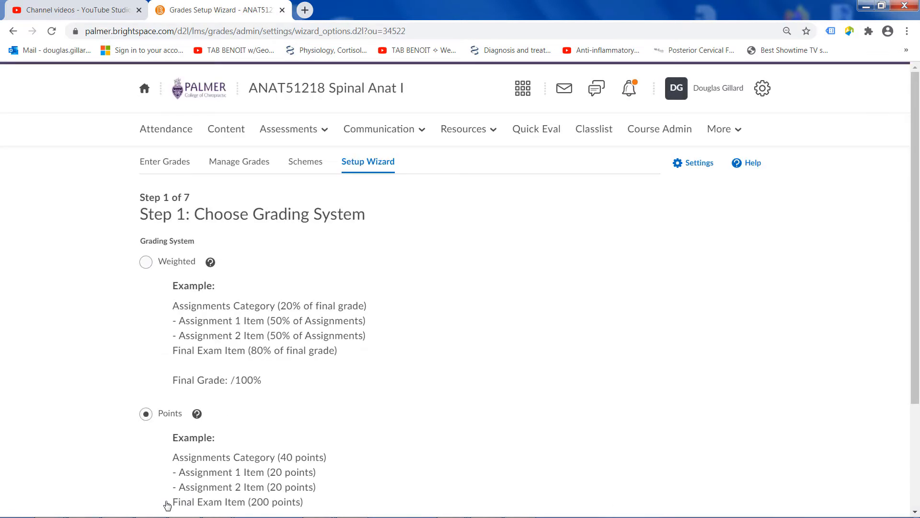
Accept the Points grading system and the automatic release of the Adjusted Final Grade in the wizard
scroll(402, 267, "down", 1)
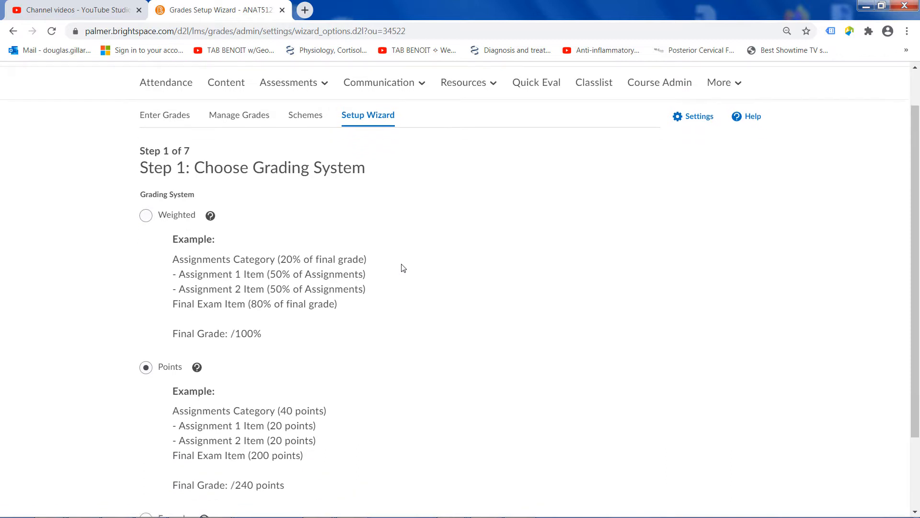
scroll(403, 268, "down", 1)
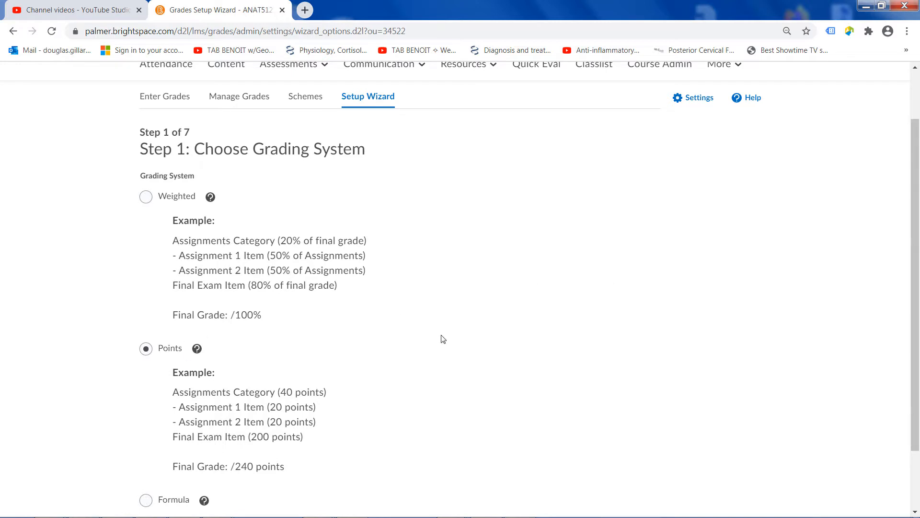
scroll(443, 339, "down", 2)
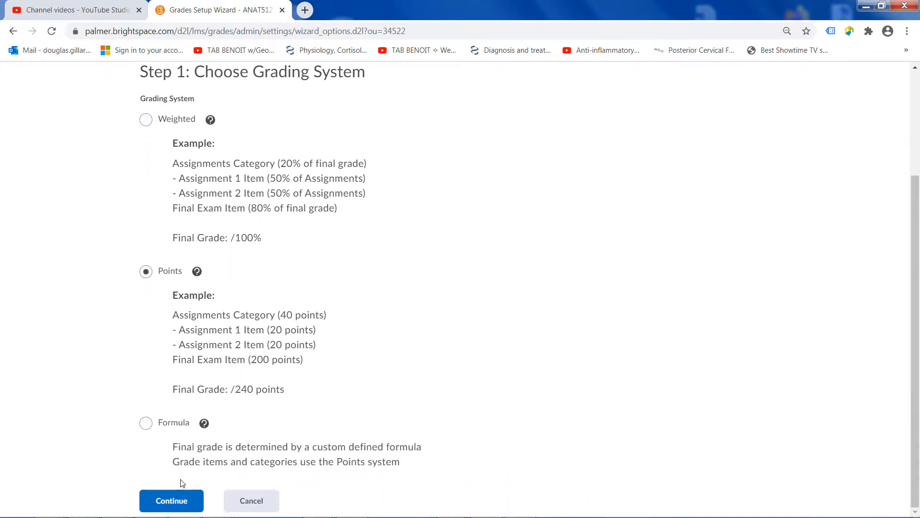
left_click(176, 499)
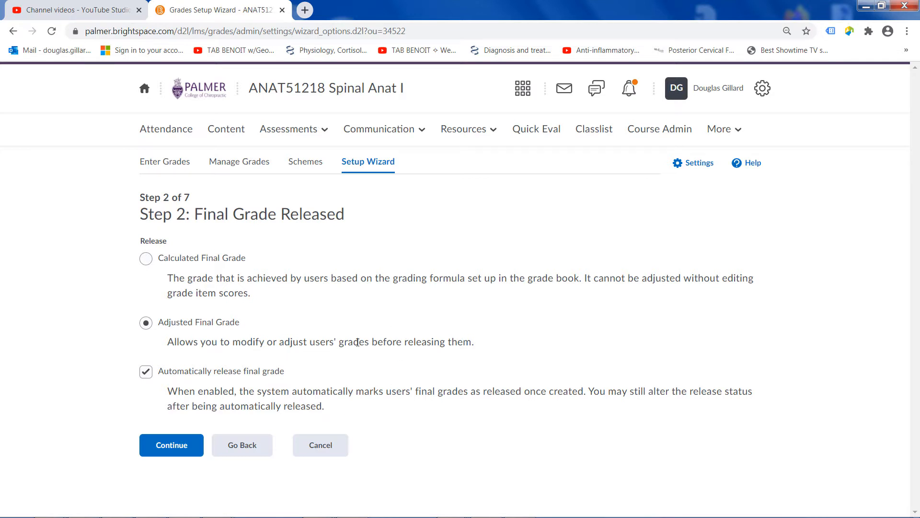
left_click(170, 446)
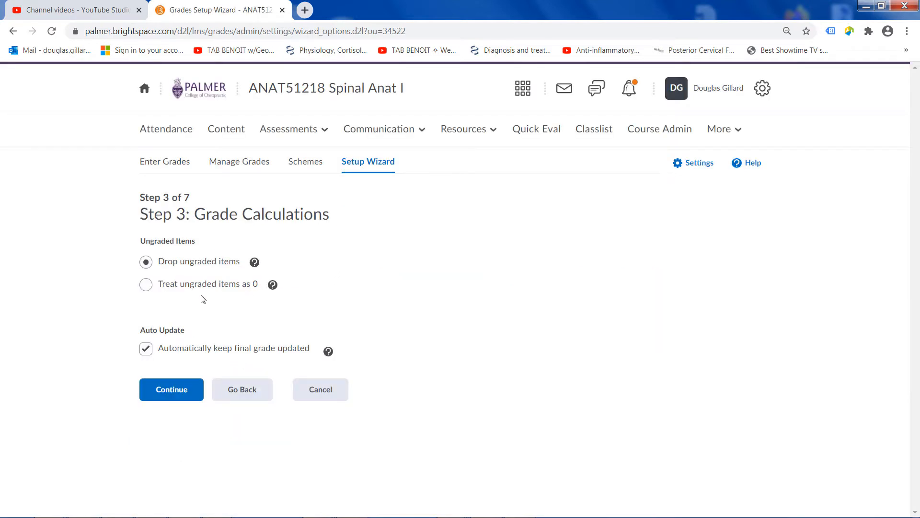
Set grade calculations to drop ungraded items, leave automatic final grade updating on, and continue
left_click(146, 285)
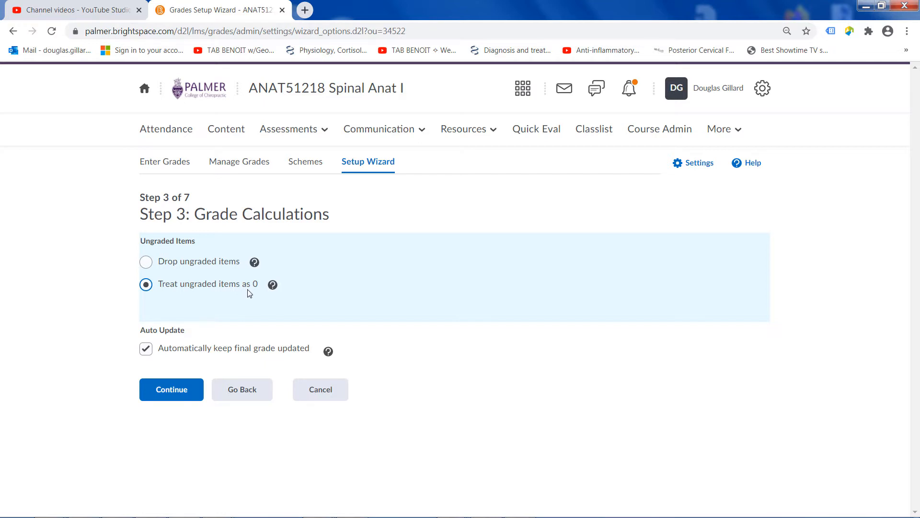
left_click(146, 263)
left_click(174, 389)
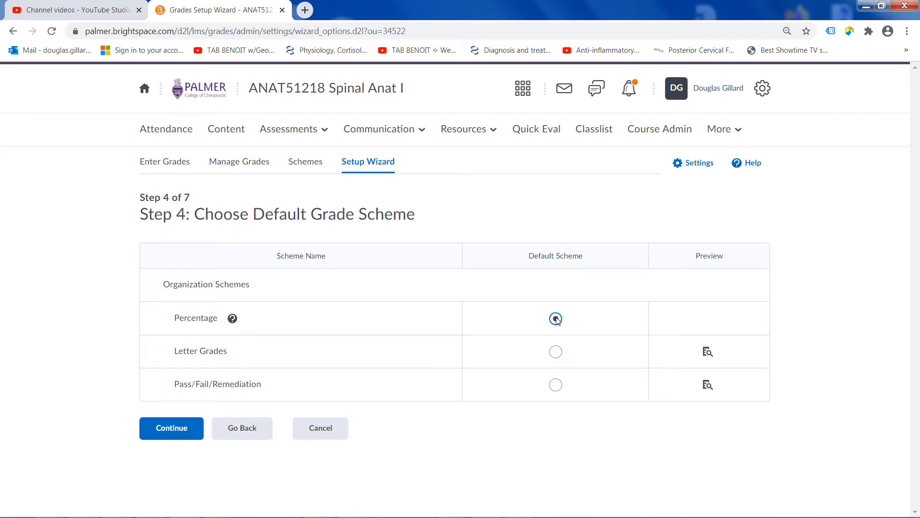
Choose Percentage as the default grade scheme and continue
left_click(555, 352)
left_click(555, 320)
left_click(168, 430)
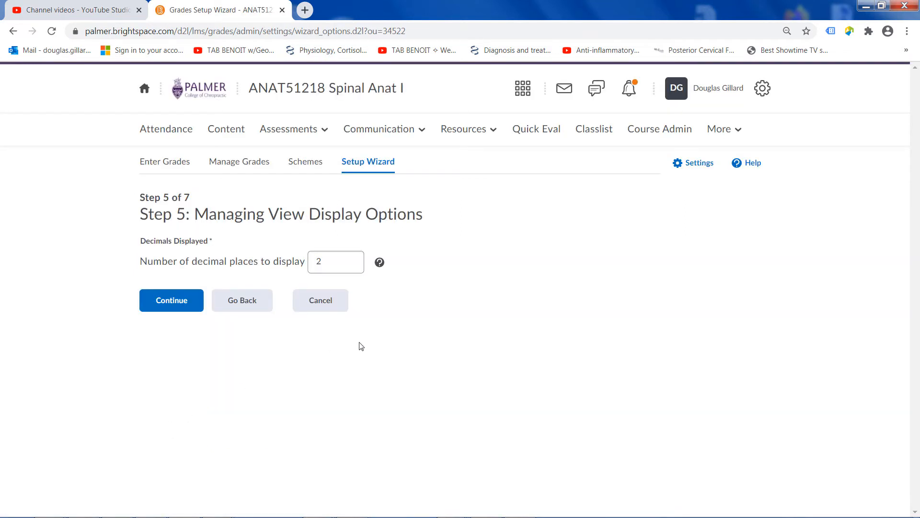
Set the managing view to display 1 decimal place and continue
left_click(354, 261)
left_click_drag(348, 261, 317, 261)
type("1")
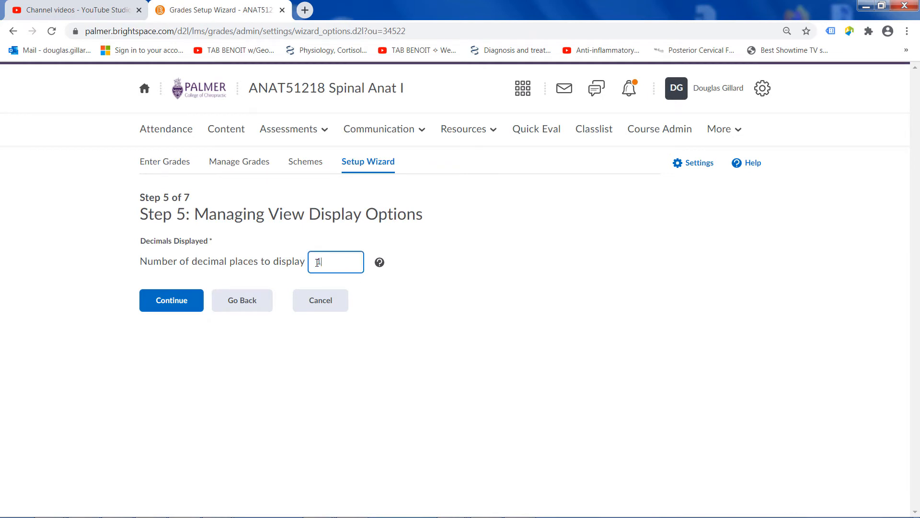
left_click(176, 301)
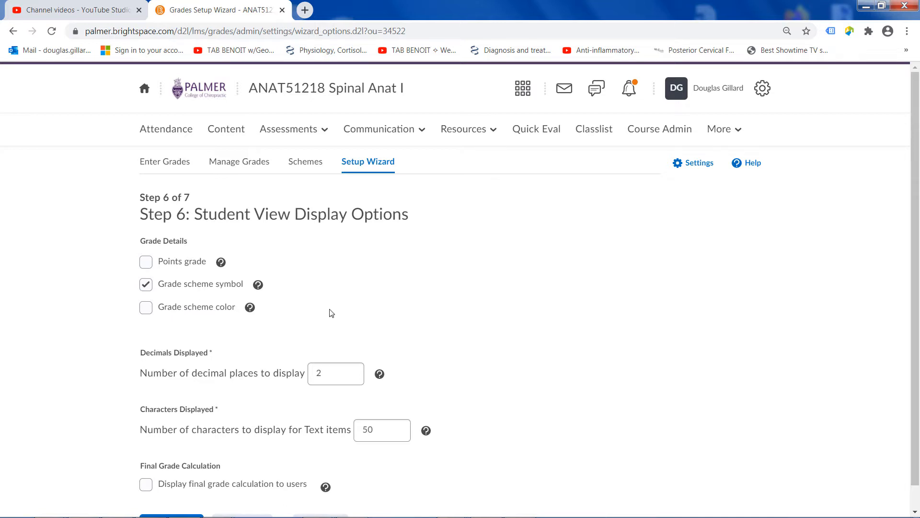
Set the student view to 1 decimal place, enable points grade and grade scheme color, and continue
left_click(330, 373)
left_click_drag(330, 373, 314, 373)
type("1")
left_click(147, 264)
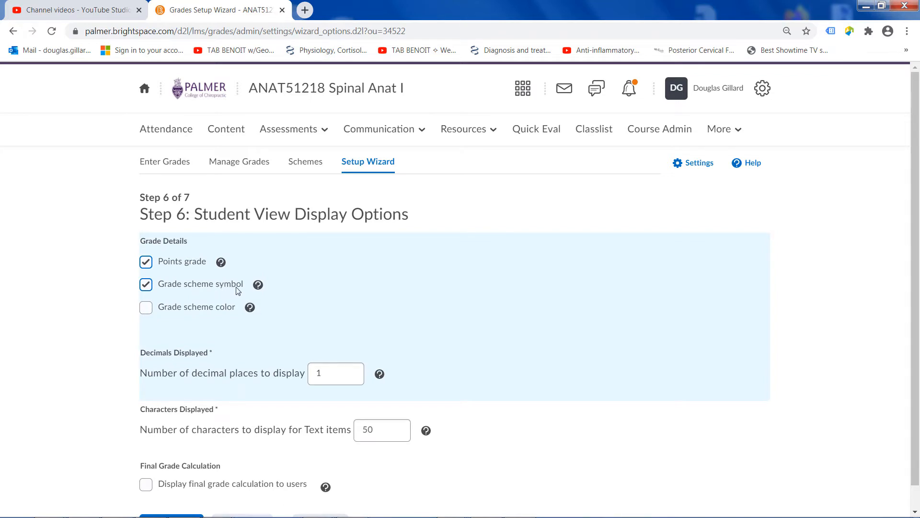
left_click(146, 311)
scroll(548, 289, "down", 1)
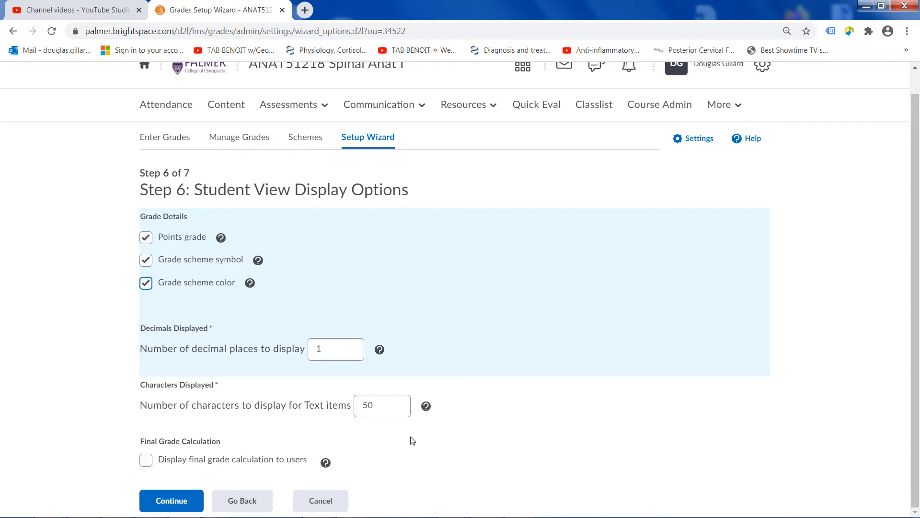
left_click(172, 504)
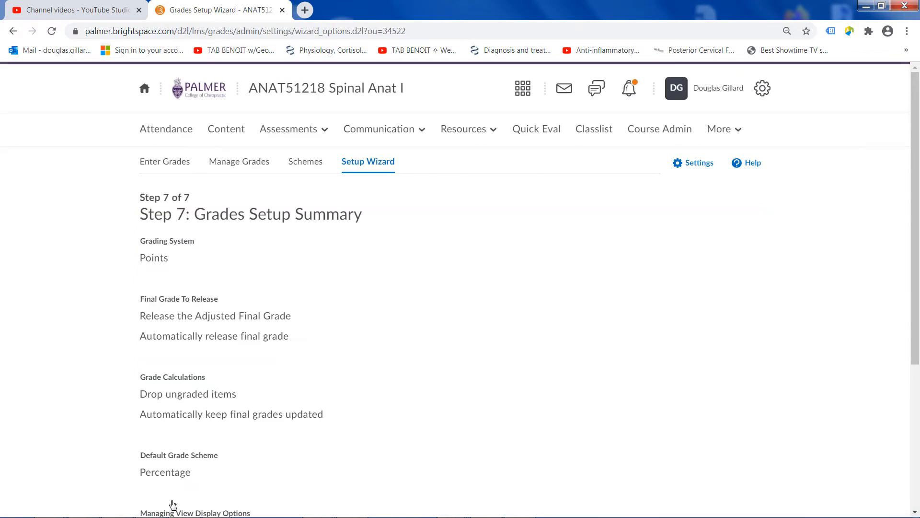
Review the Grades Setup Summary and finish the wizard
scroll(515, 306, "down", 5)
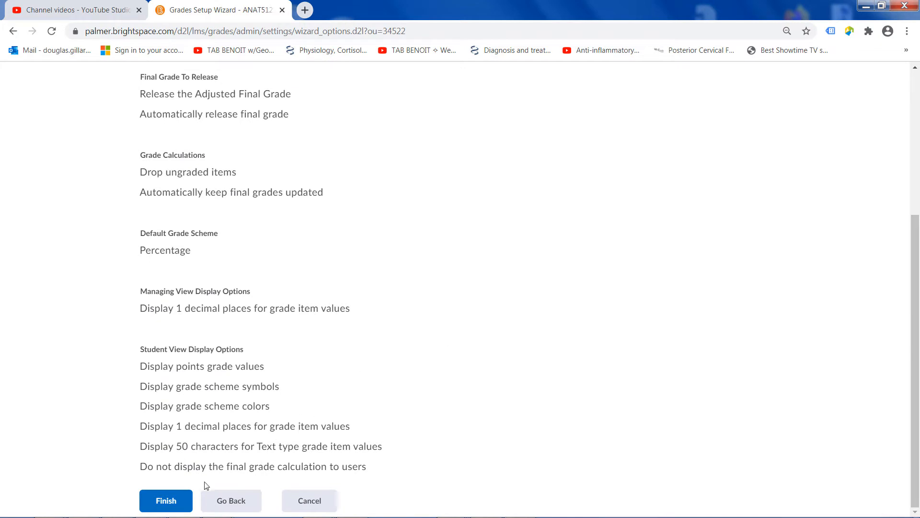
scroll(492, 318, "up", 5)
scroll(492, 318, "down", 4)
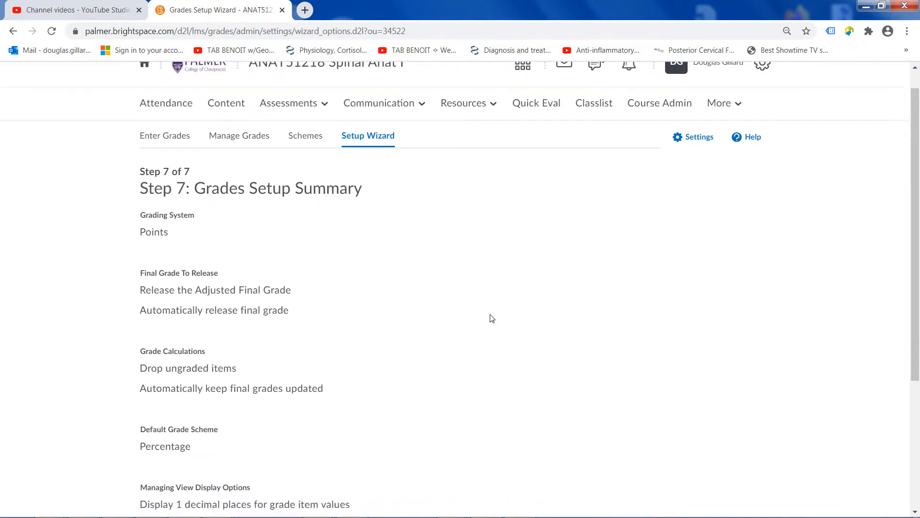
scroll(492, 319, "down", 1)
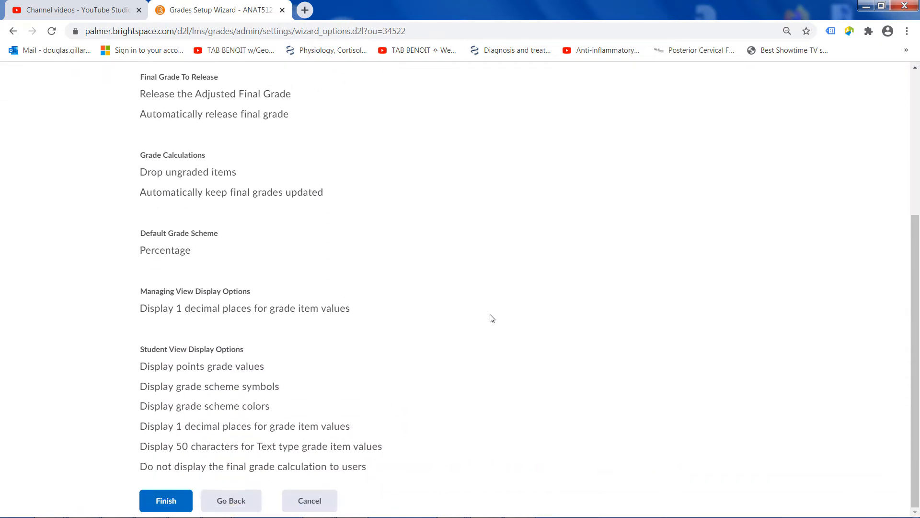
scroll(492, 319, "up", 2)
scroll(492, 319, "down", 3)
left_click(174, 501)
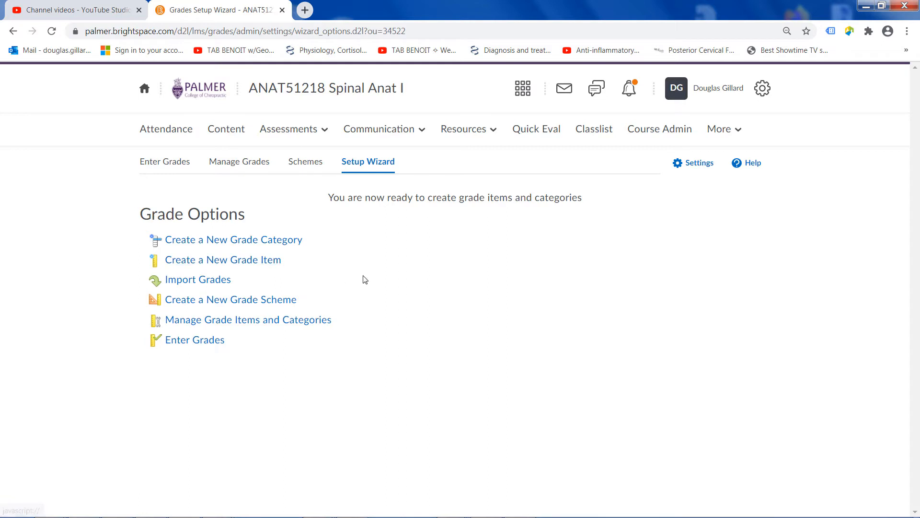
Create a new grade category named "Lecture Exams" with the short name "Lecture Exam"
left_click(234, 245)
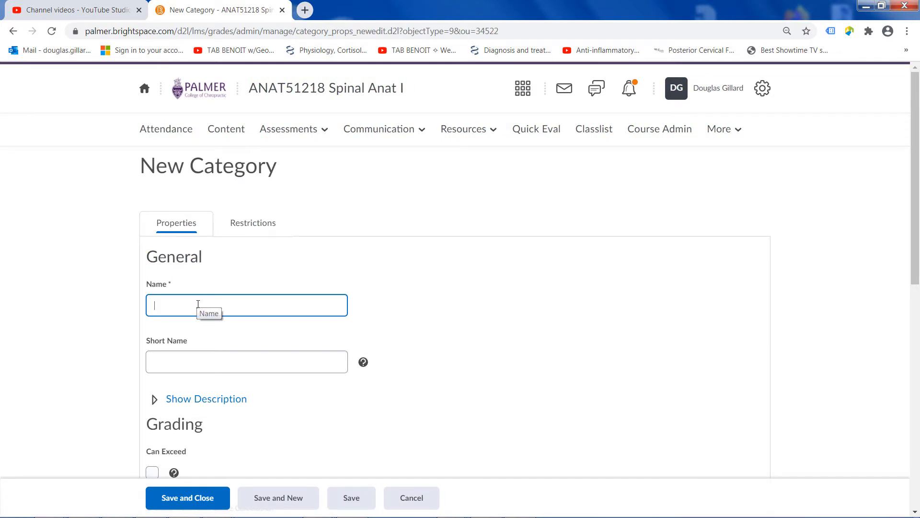
type("Lecture Exams")
left_click(194, 362)
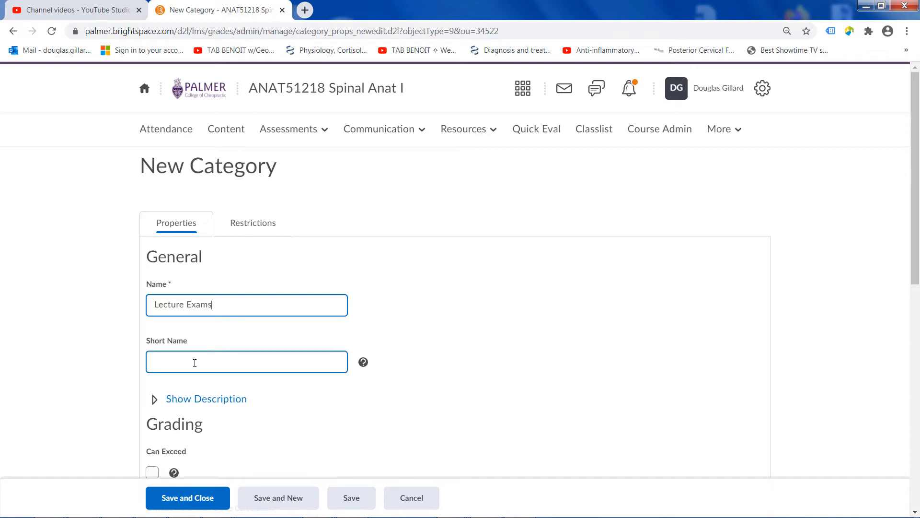
type("Lec")
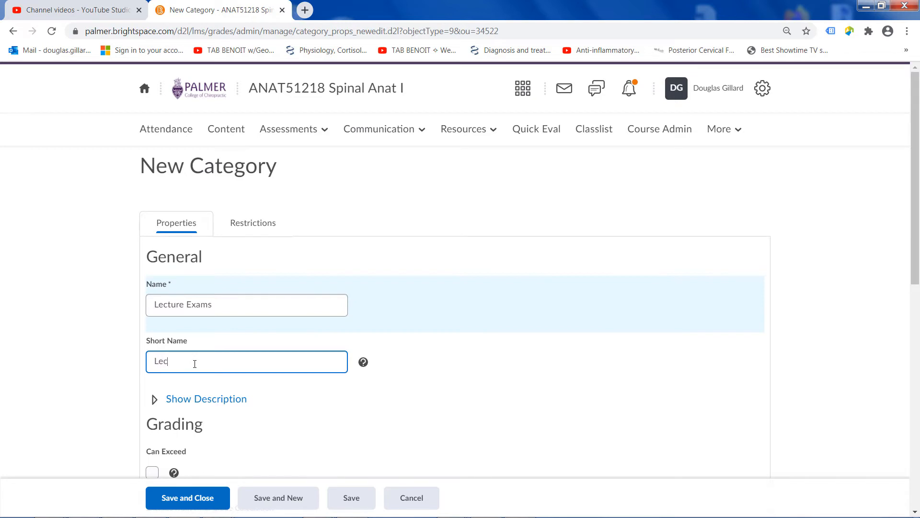
type("ture Exam")
Enable the Can Exceed grading option for the Lecture Exams category
scroll(537, 272, "down", 4)
scroll(538, 271, "up", 1)
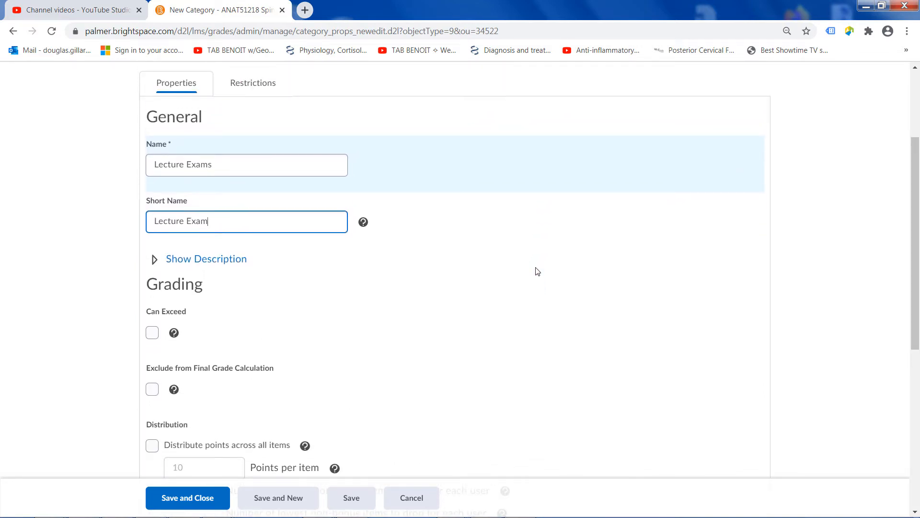
scroll(537, 271, "down", 1)
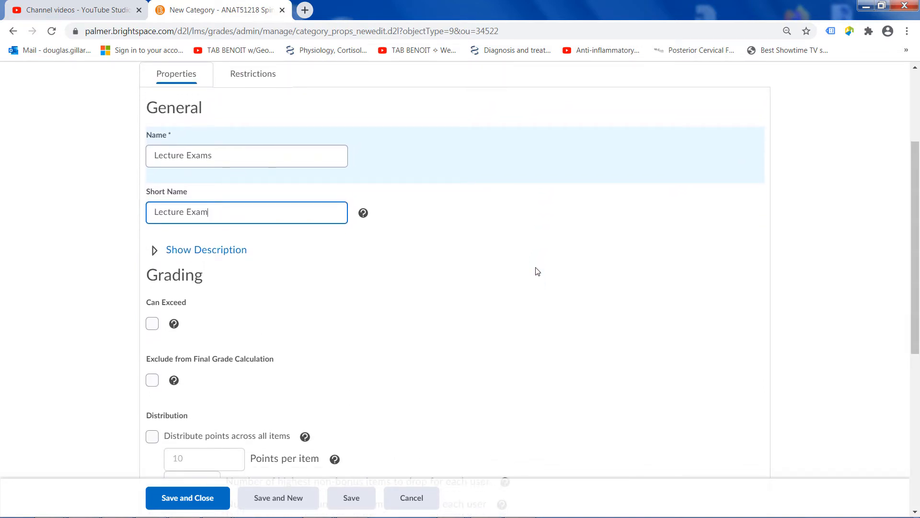
scroll(537, 272, "down", 1)
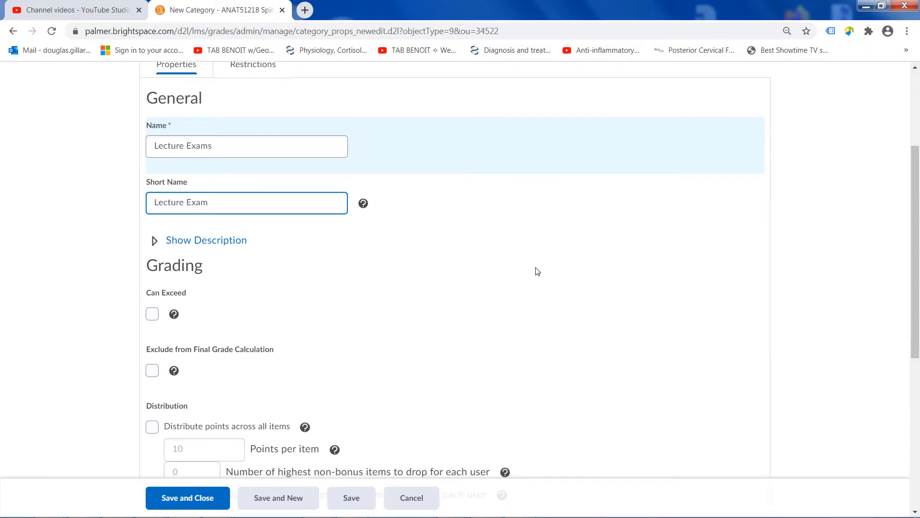
scroll(537, 271, "down", 1)
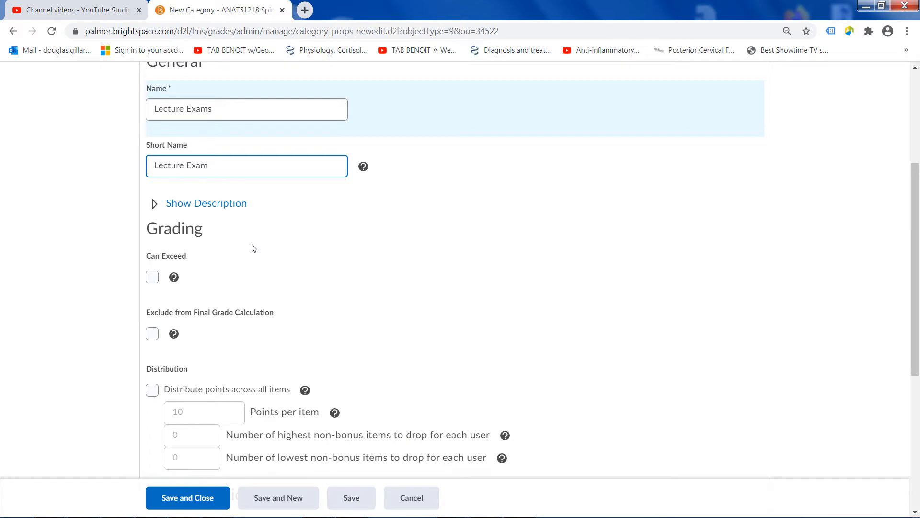
left_click(153, 278)
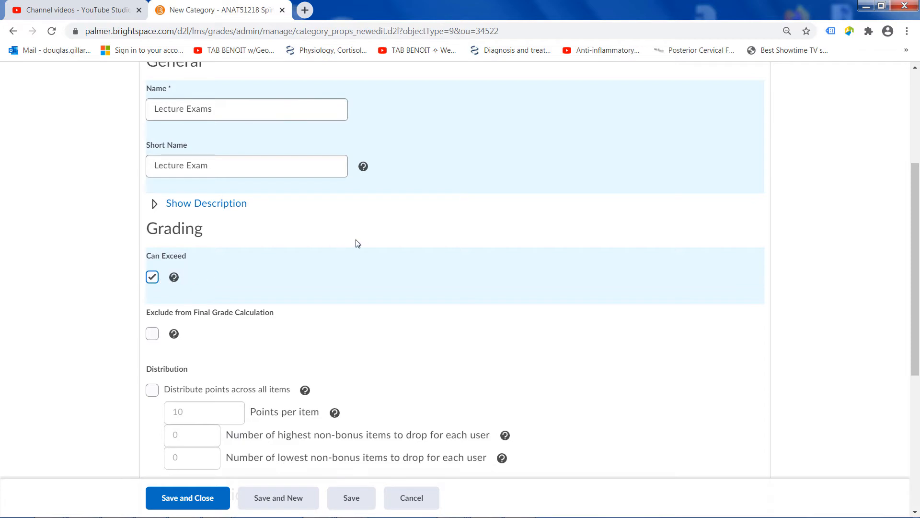
scroll(391, 246, "down", 1)
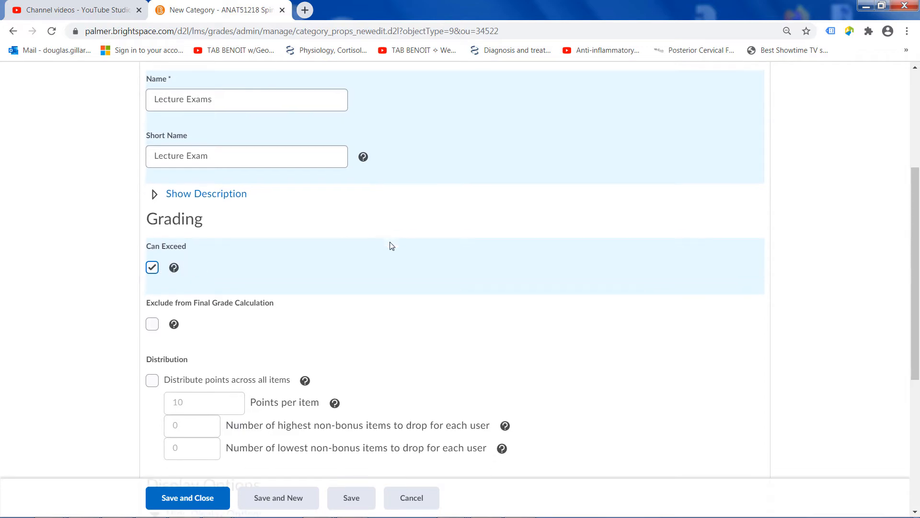
Distribute points across all items in the Lecture Exams category with 40 points per item
scroll(392, 246, "down", 1)
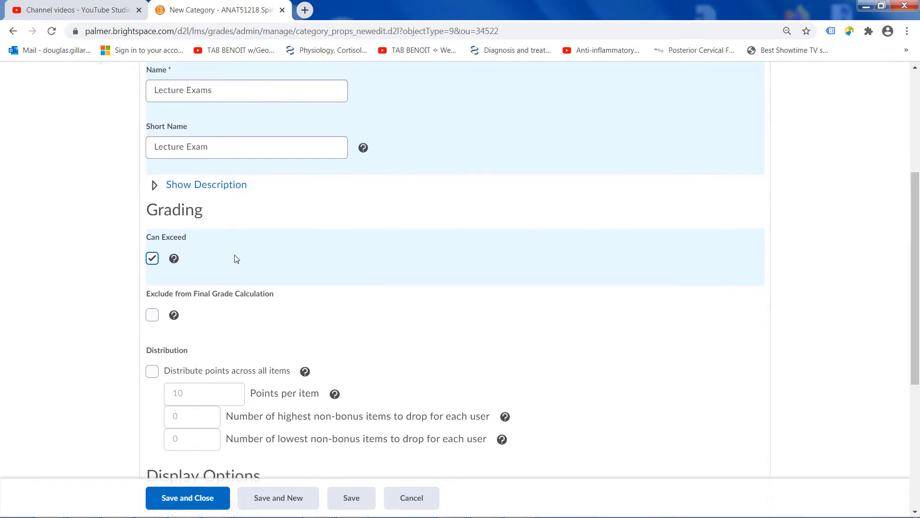
scroll(393, 246, "down", 2)
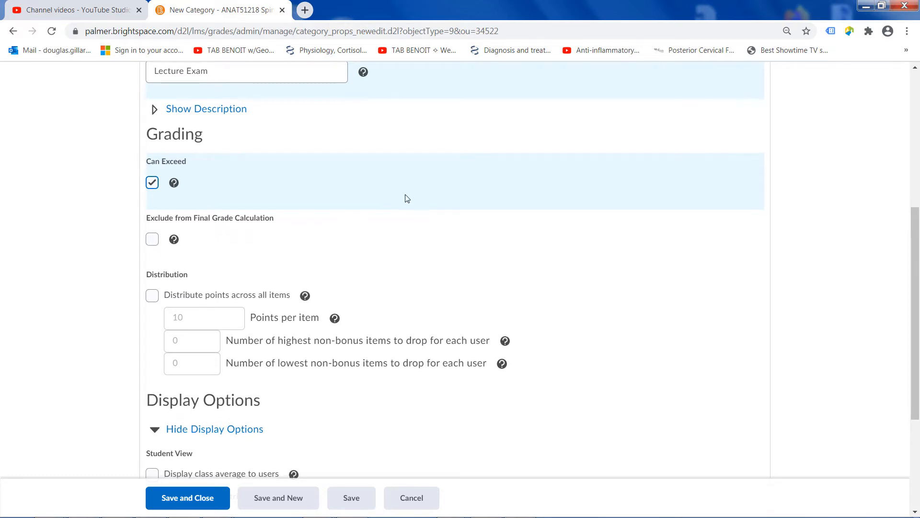
scroll(407, 198, "down", 1)
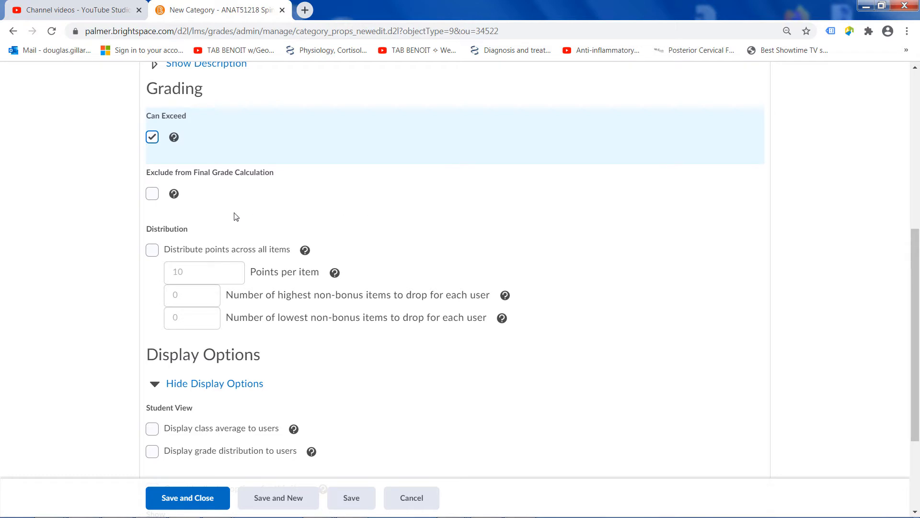
scroll(233, 219, "up", 3)
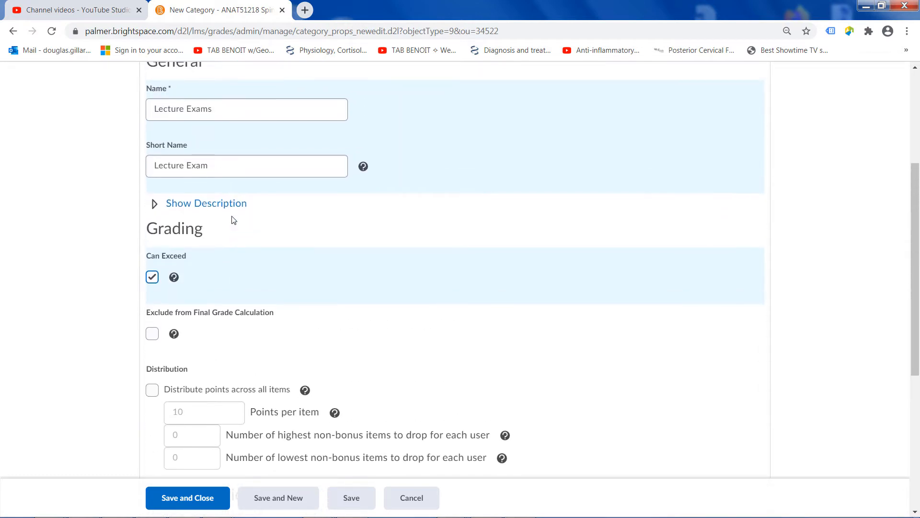
scroll(233, 219, "down", 2)
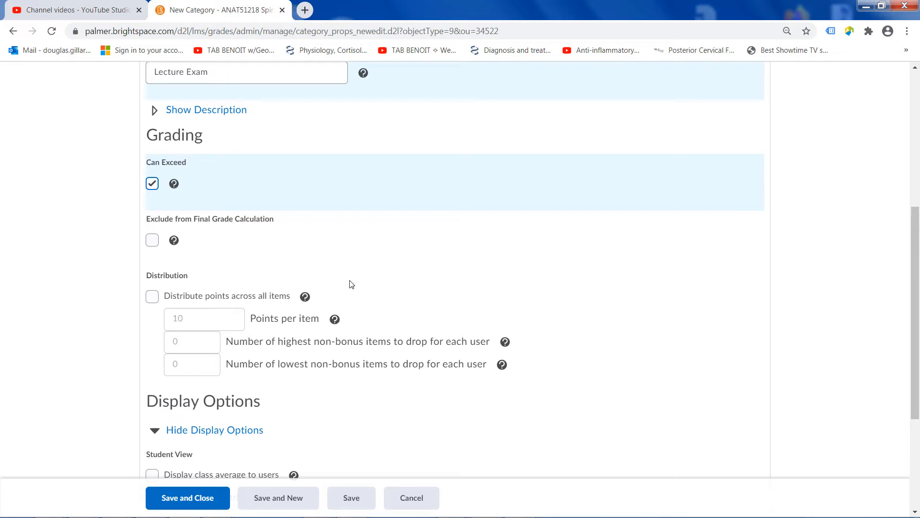
scroll(330, 260, "up", 4)
scroll(331, 260, "down", 4)
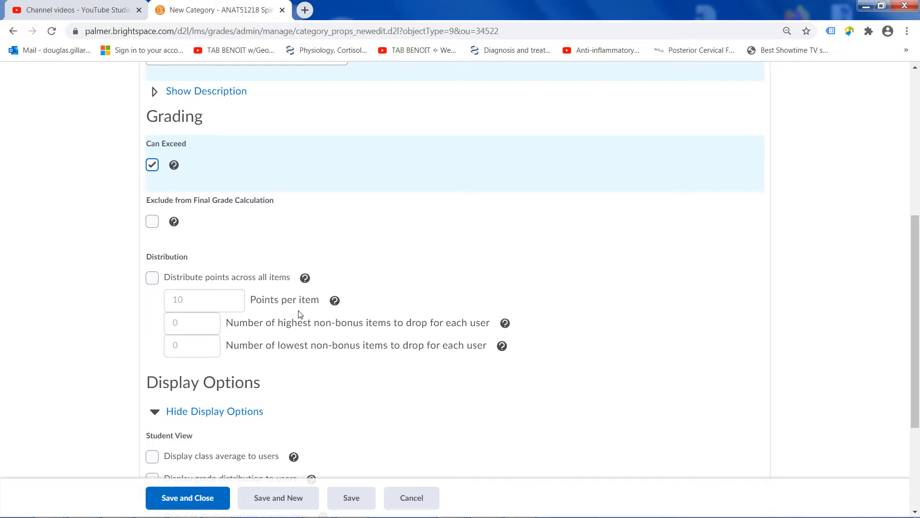
left_click(152, 278)
left_click(192, 302)
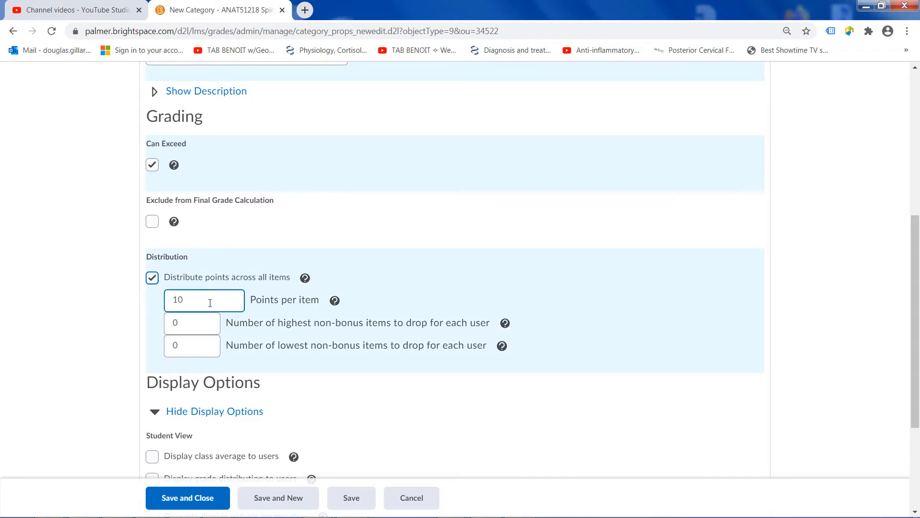
left_click_drag(192, 301, 171, 300)
type("40")
left_click(215, 328)
left_click(229, 304)
Display the class average and grade distribution to users for the Lecture Exams category, and save and close it
scroll(412, 269, "down", 3)
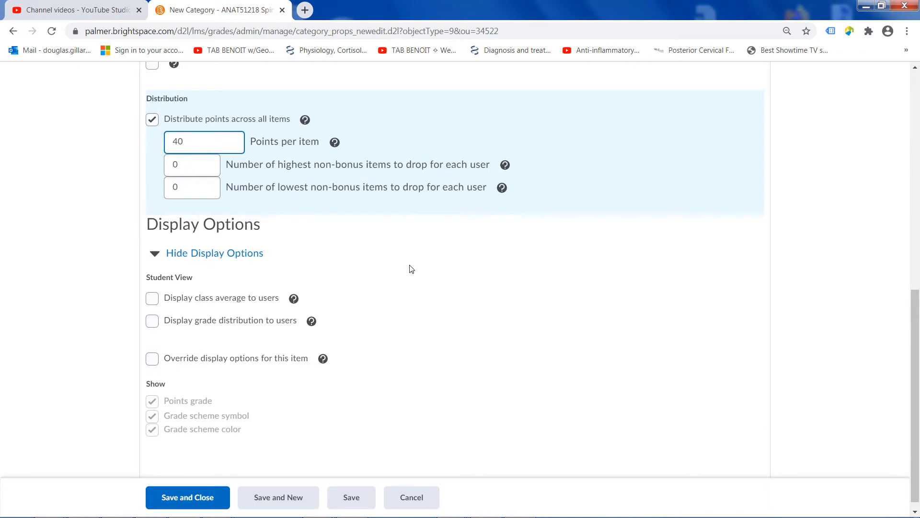
scroll(411, 269, "down", 1)
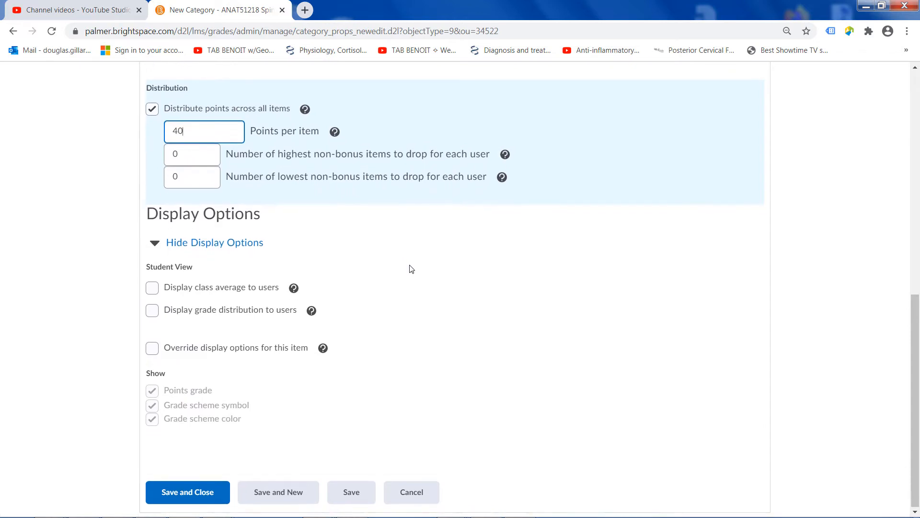
left_click(152, 288)
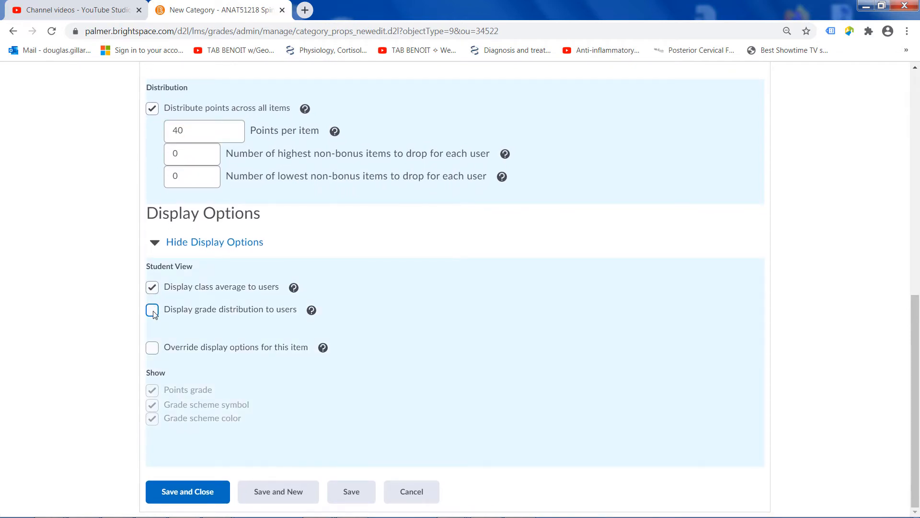
left_click(153, 313)
left_click(186, 492)
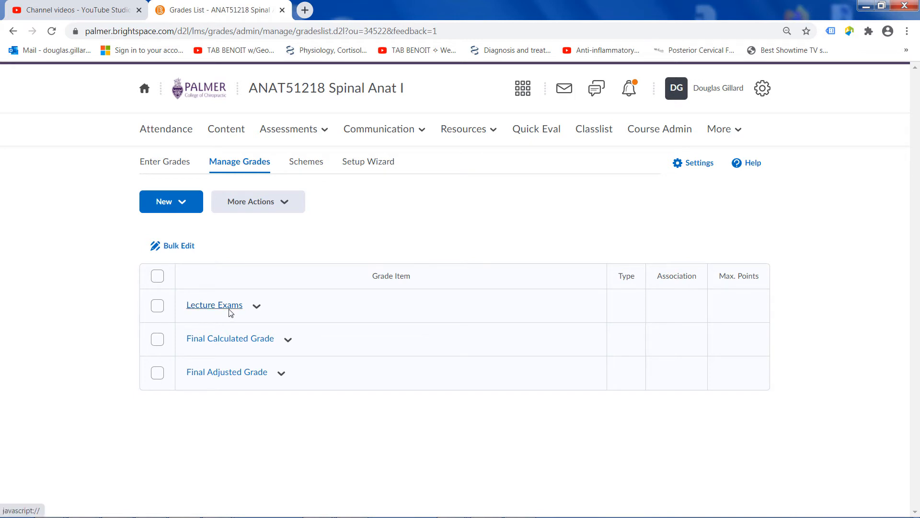
Create a new grade category named "Lab Exams" with the short name "Lab Exams"
left_click(183, 205)
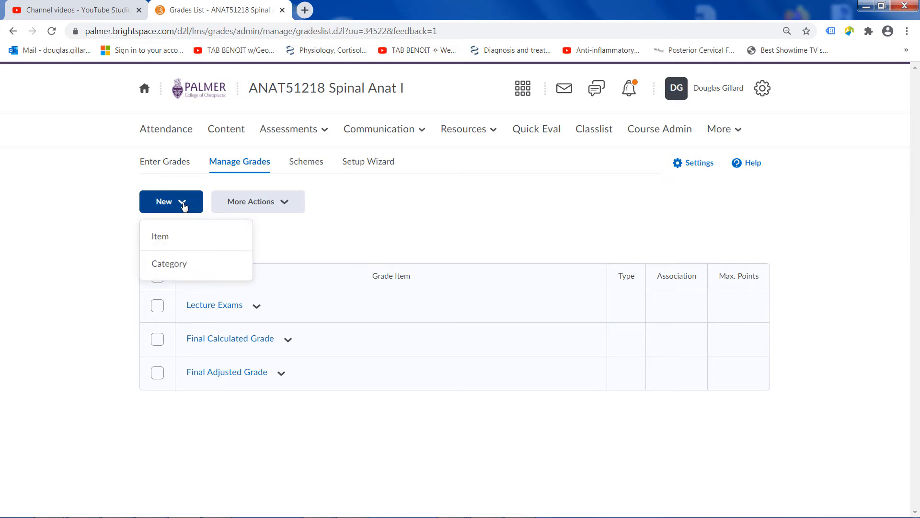
left_click(405, 228)
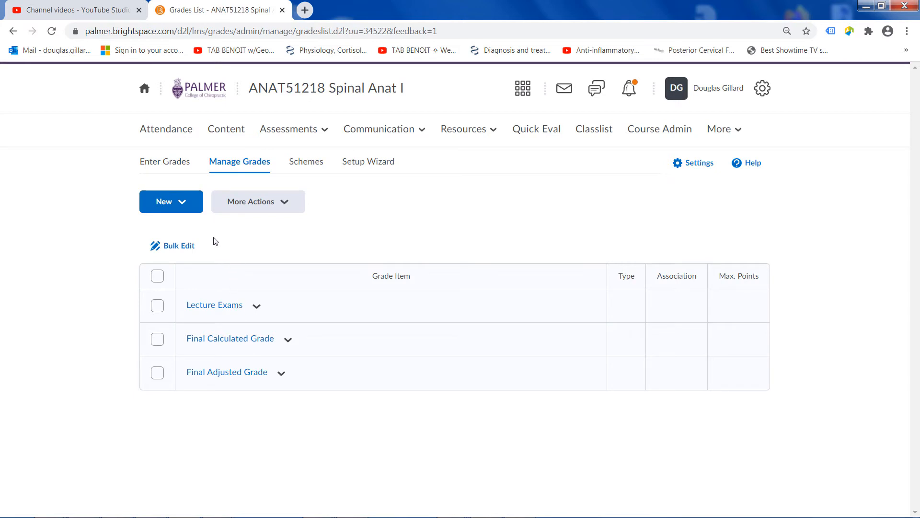
left_click(182, 204)
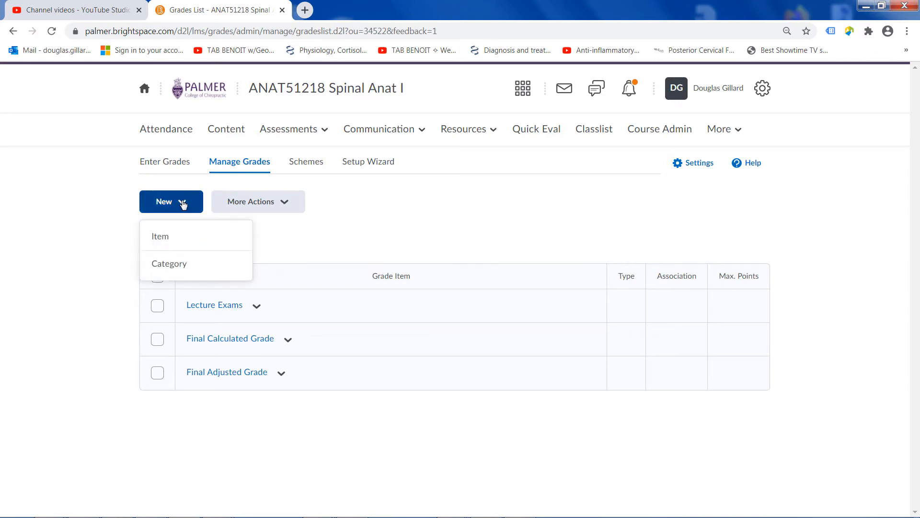
left_click(175, 269)
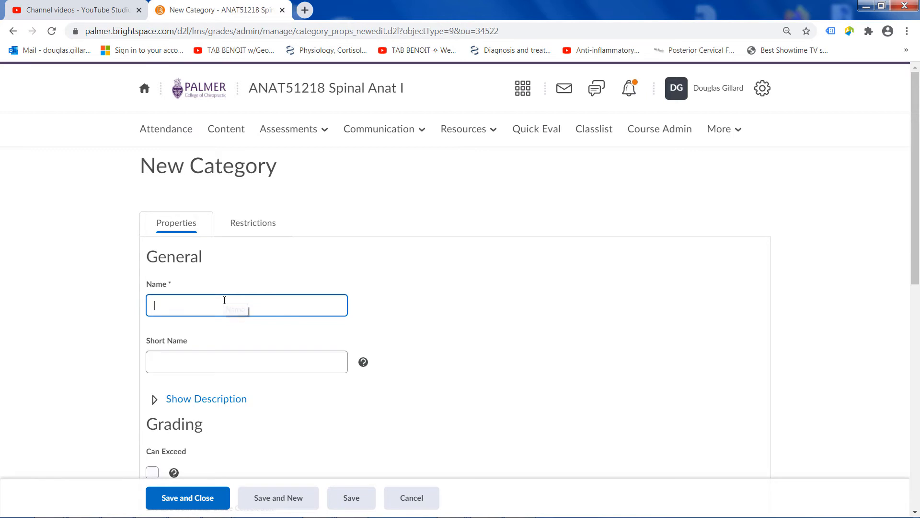
type("Lab Exams")
left_click(187, 359)
type("Lab Exam")
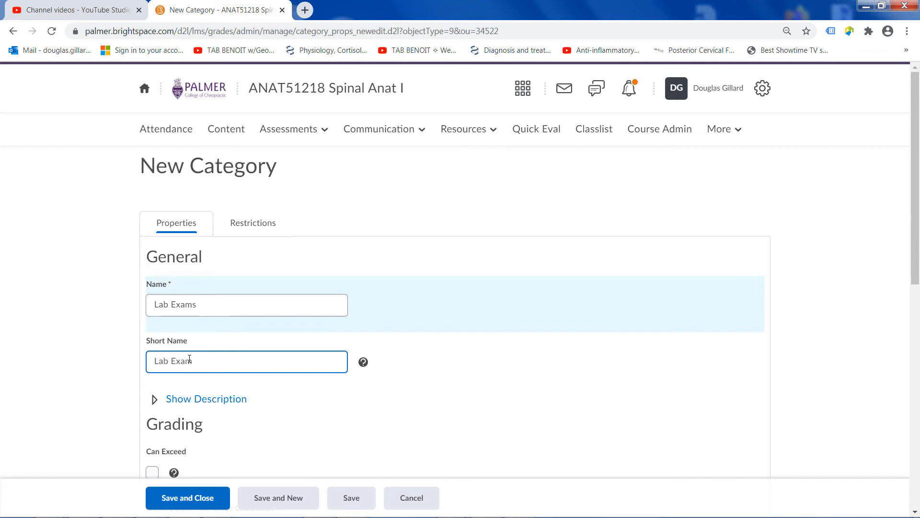
type("s")
left_click(422, 363)
Enable Can Exceed for the Lab Exams category and distribute points across all items, keeping 10 points per item
scroll(422, 386, "down", 3)
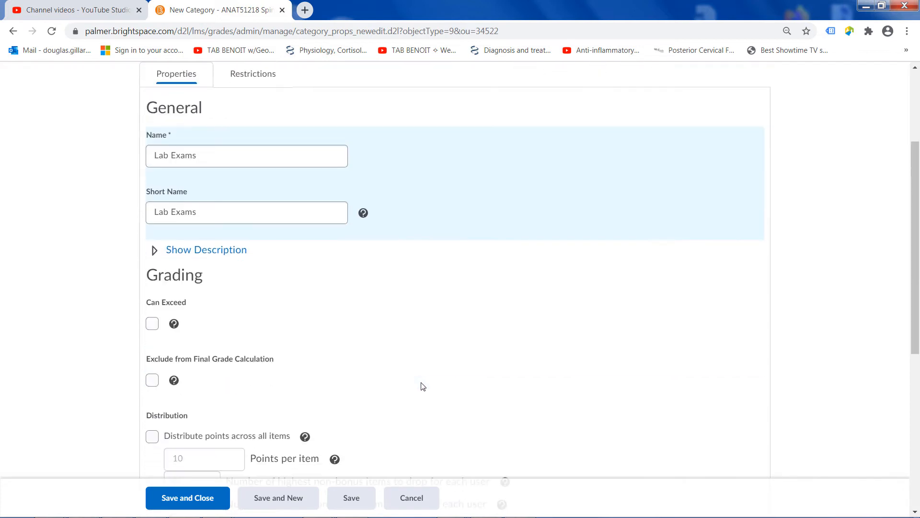
left_click(152, 324)
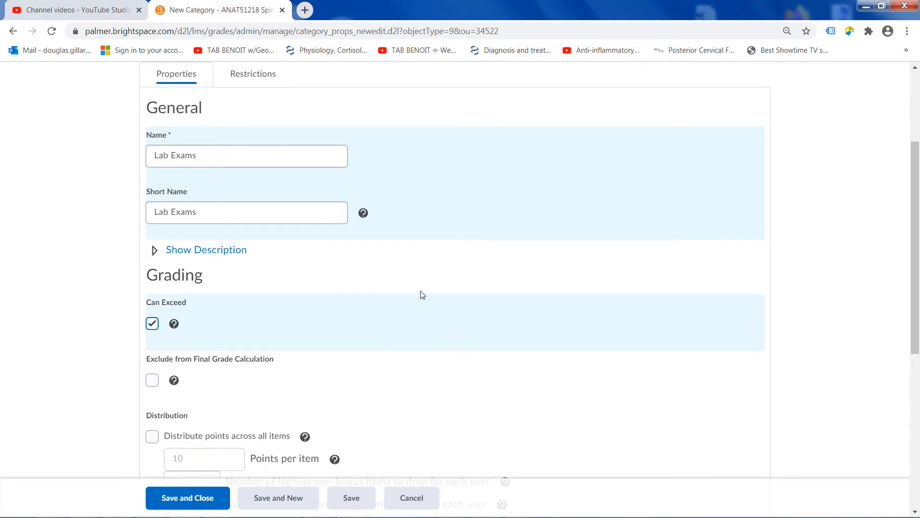
scroll(425, 295, "down", 3)
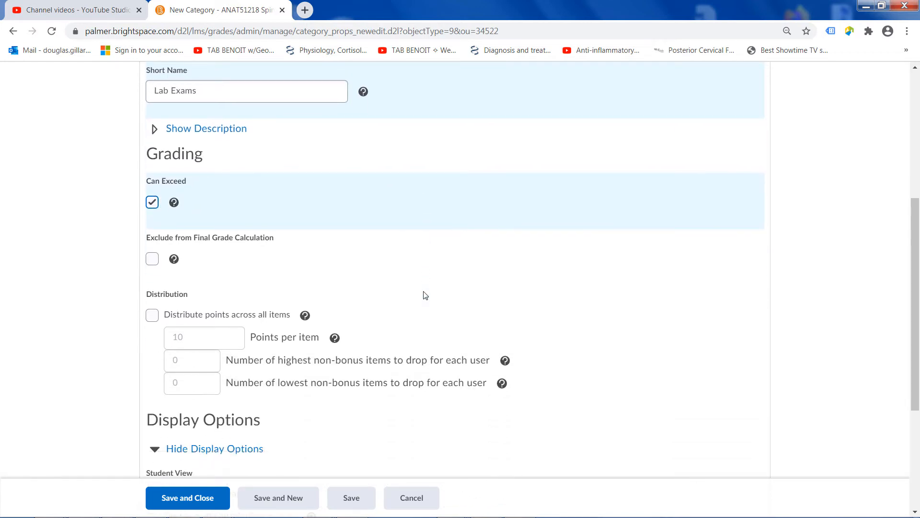
scroll(426, 295, "down", 1)
scroll(425, 296, "up", 1)
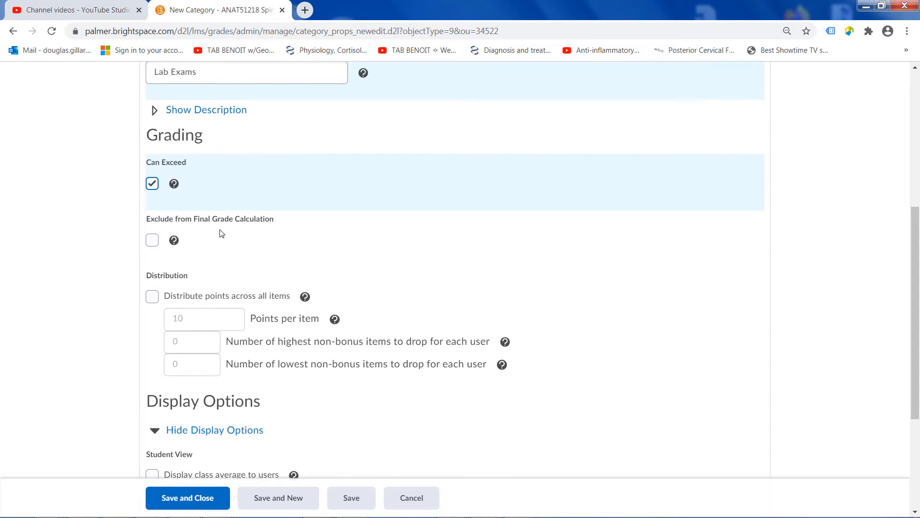
scroll(410, 250, "down", 1)
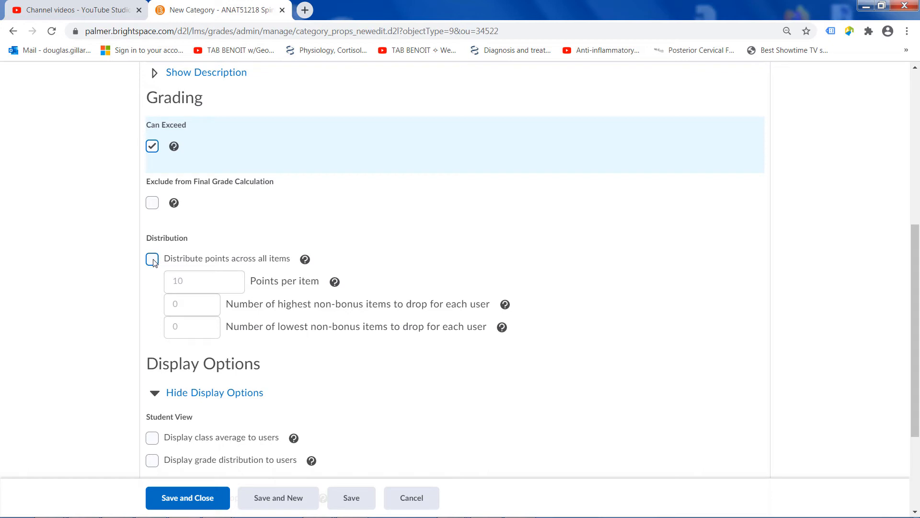
scroll(405, 206, "up", 1)
scroll(405, 206, "up", 5)
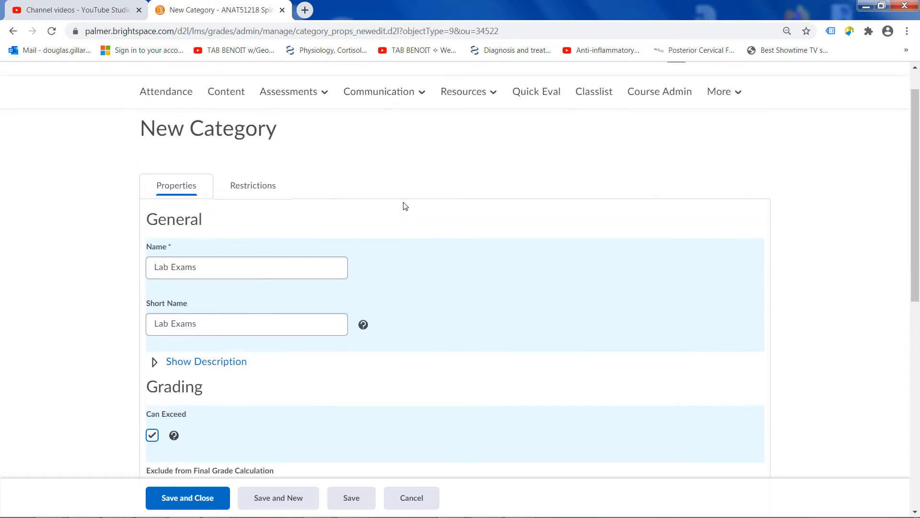
scroll(405, 206, "down", 1)
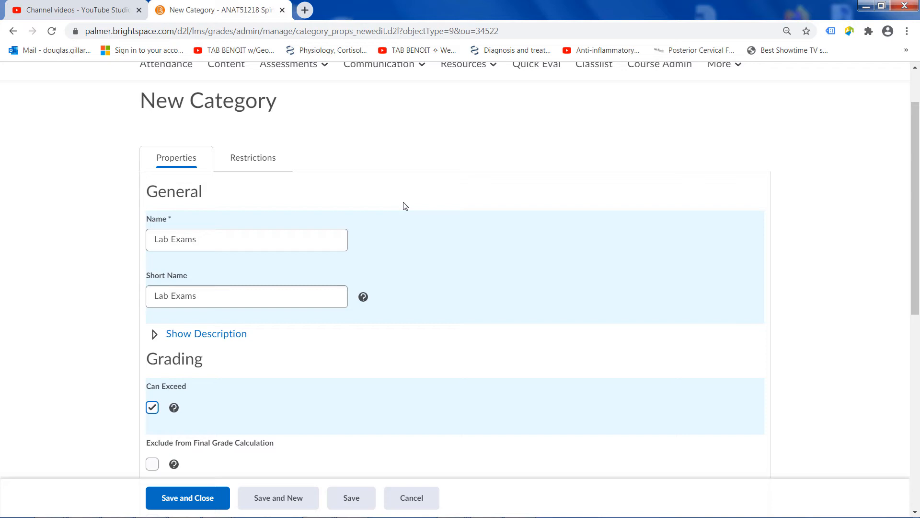
scroll(428, 240, "down", 4)
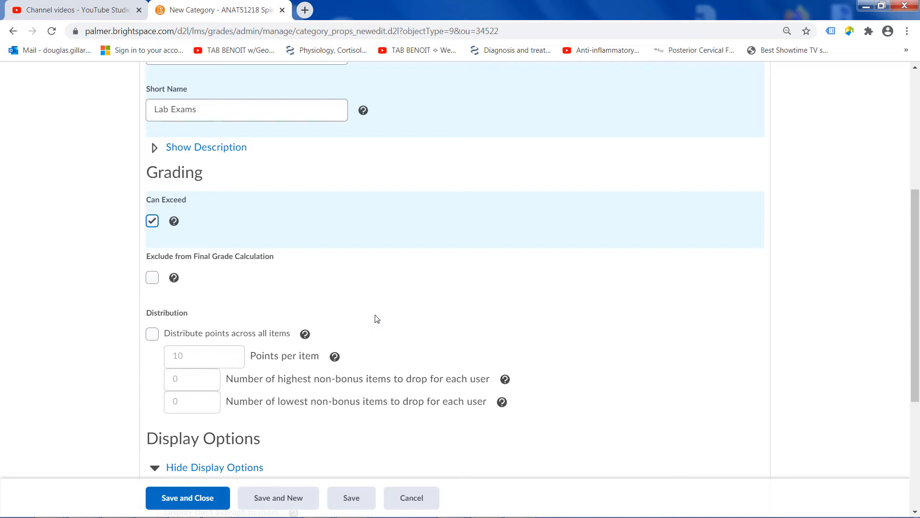
left_click(152, 335)
left_click(194, 356)
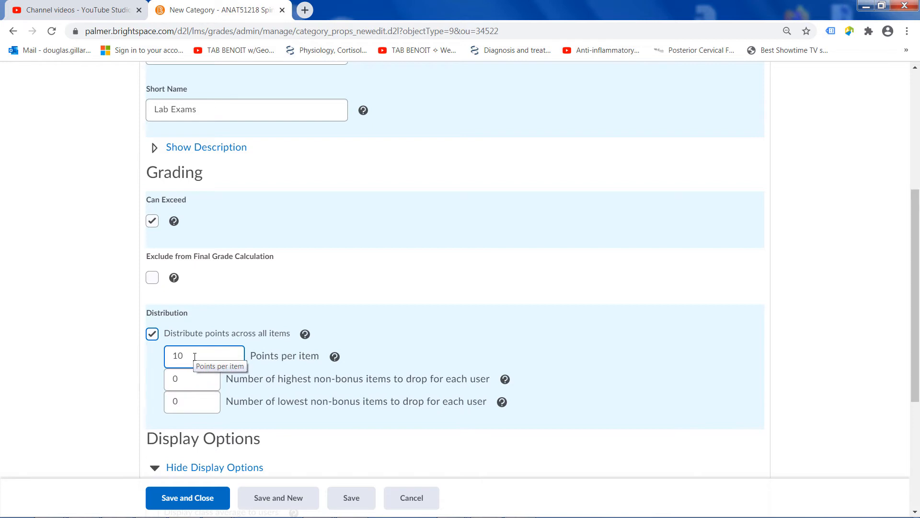
left_click(195, 356)
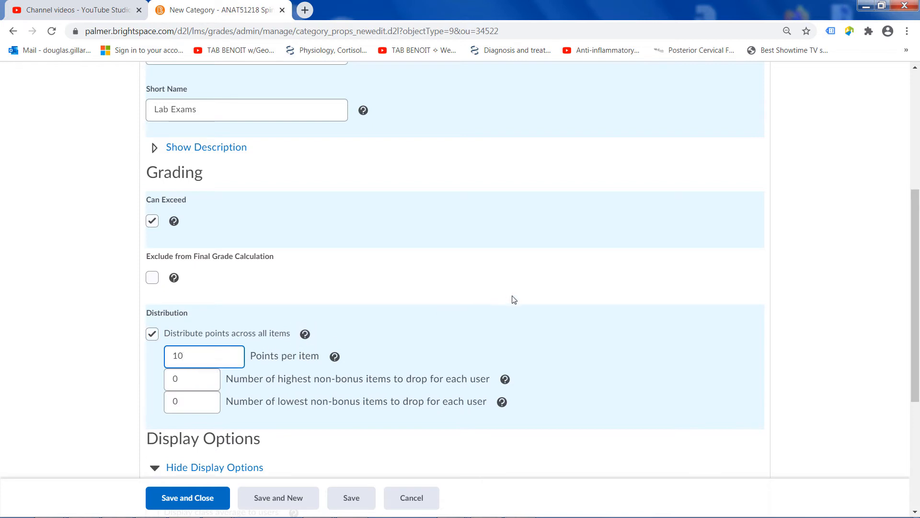
Display the class average and grade distribution to users for the Lab Exams category
scroll(513, 300, "down", 1)
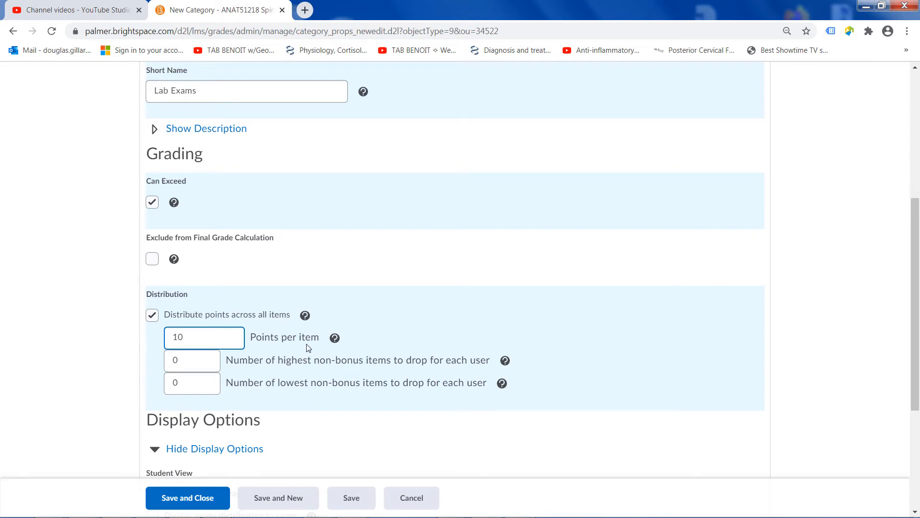
scroll(513, 325, "down", 2)
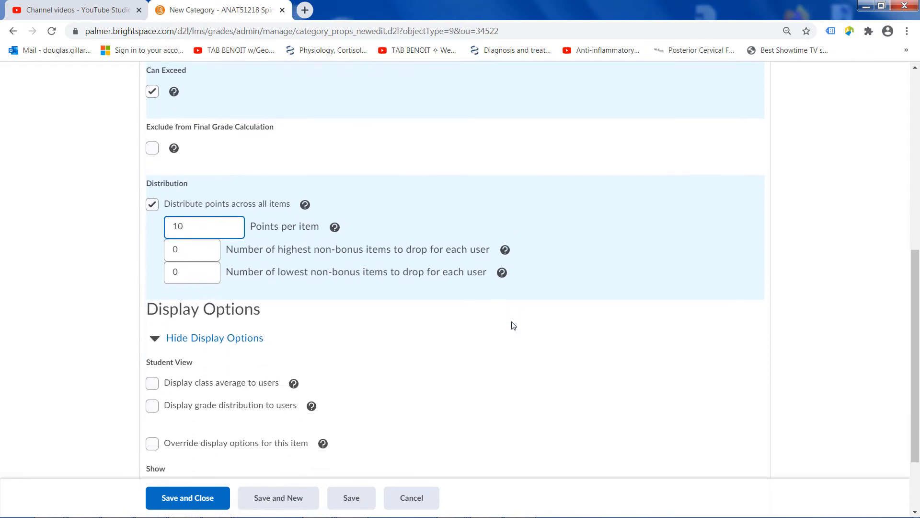
scroll(513, 326, "down", 1)
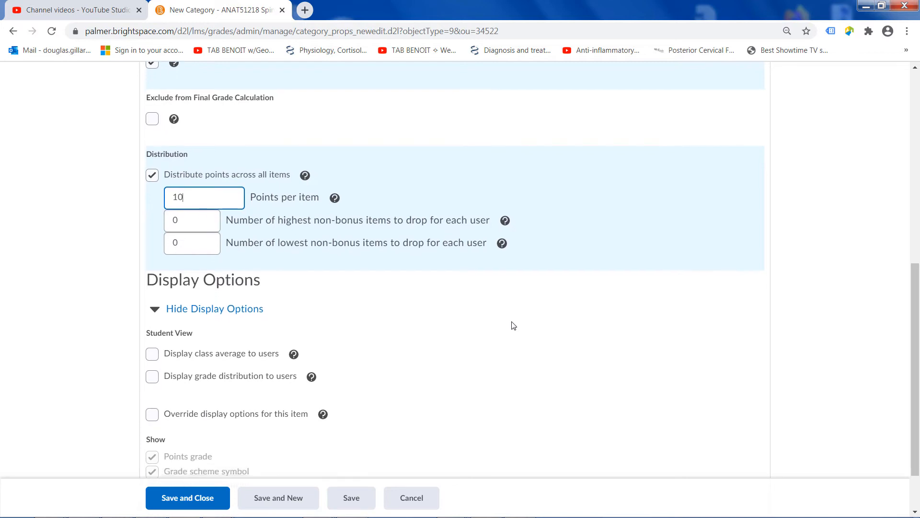
scroll(513, 326, "down", 1)
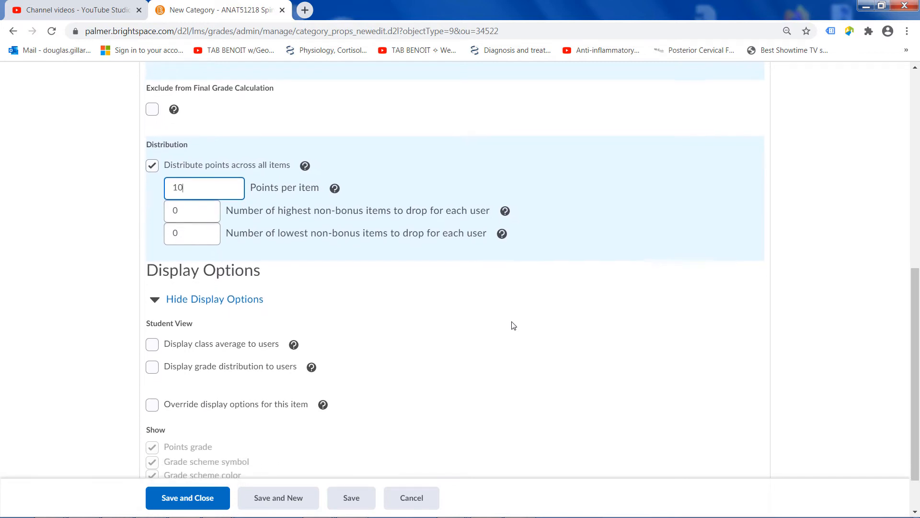
scroll(513, 325, "down", 1)
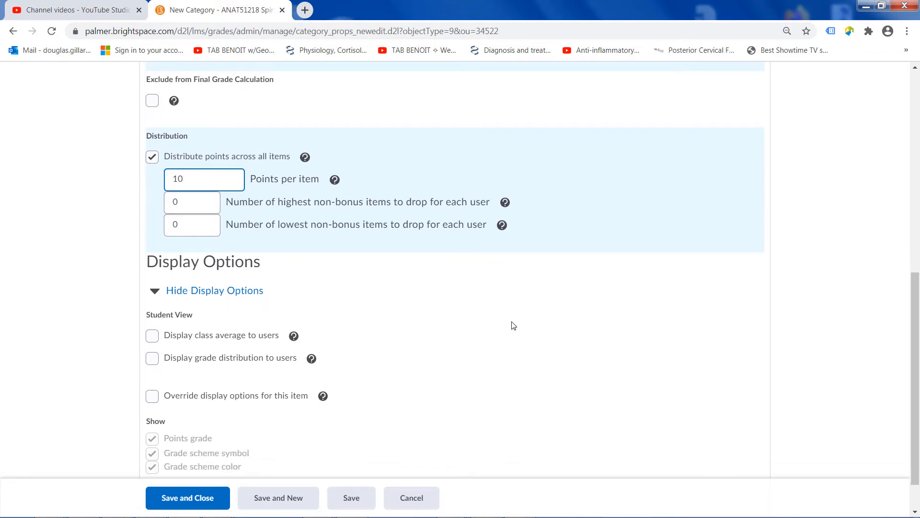
left_click(157, 338)
left_click(156, 361)
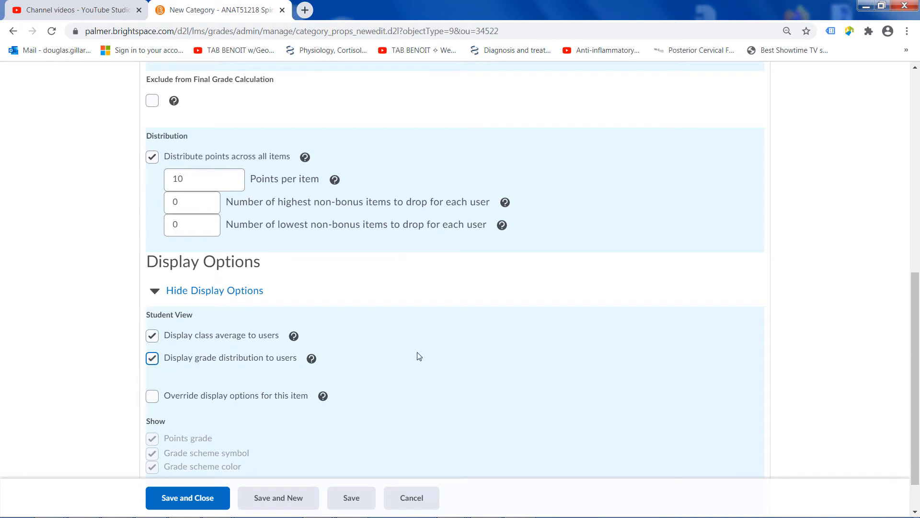
scroll(446, 355, "down", 1)
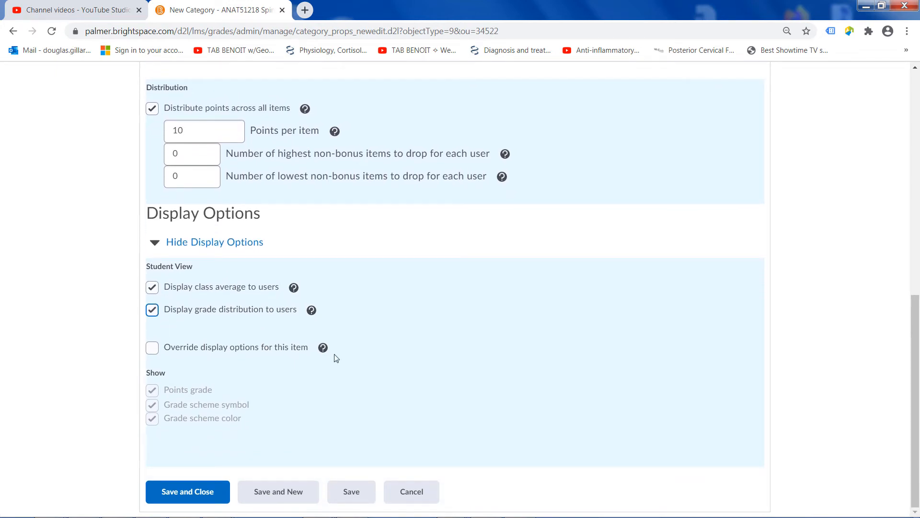
left_click(153, 352)
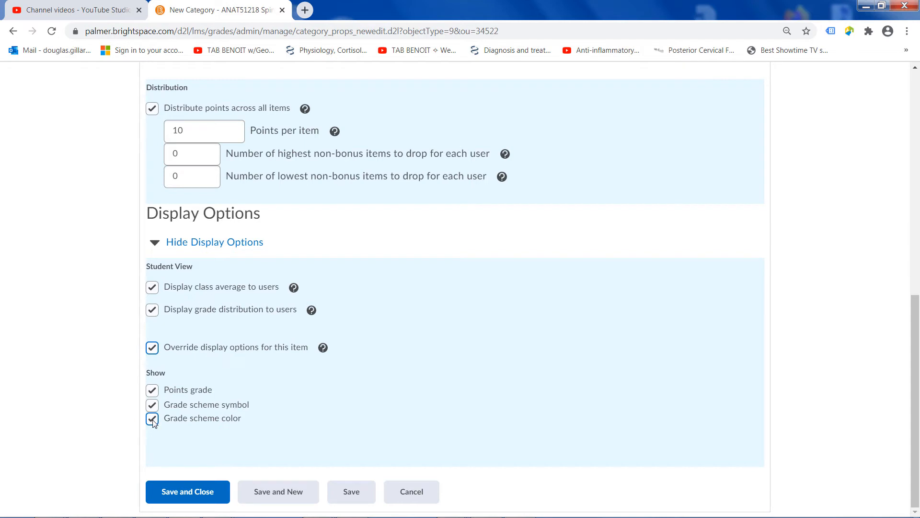
left_click(153, 348)
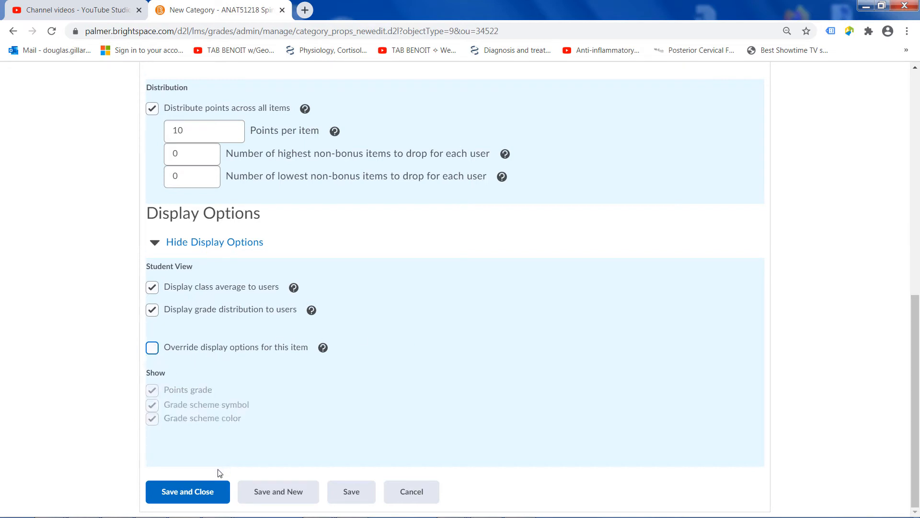
Save and close the Lab Exams category
left_click(193, 494)
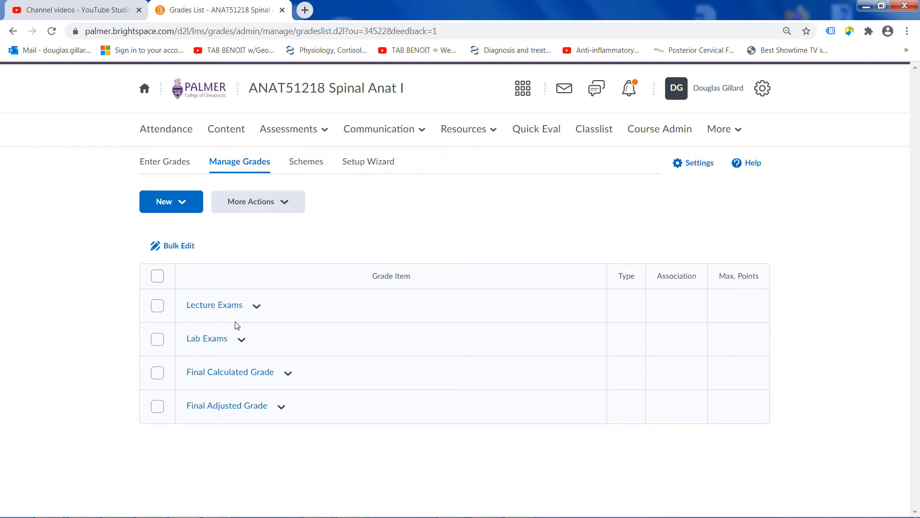
Create a new numeric grade item named "Lecture Midterm" with the short name "Lecture Midterm"
left_click(185, 207)
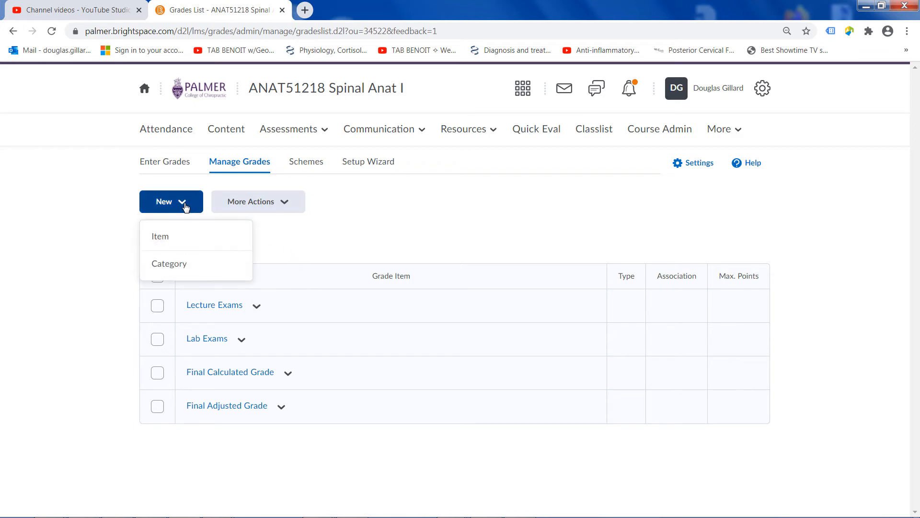
left_click(170, 238)
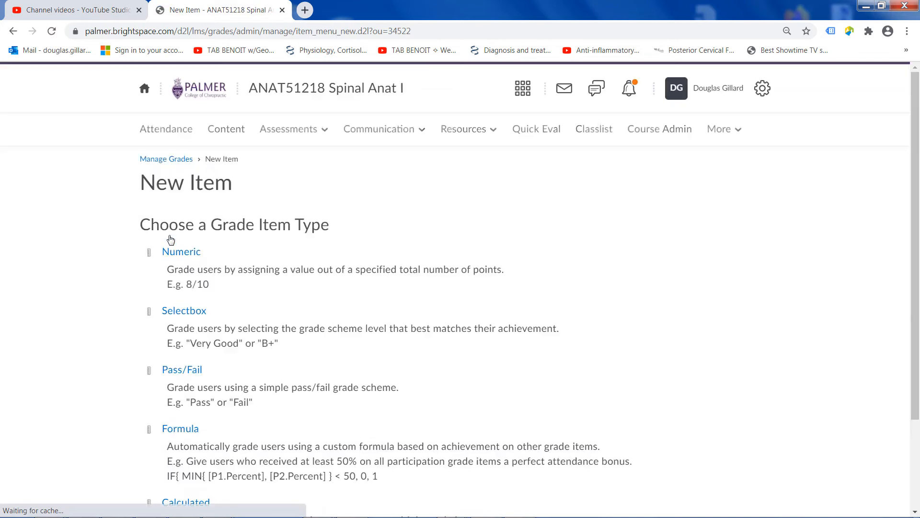
scroll(464, 221, "down", 1)
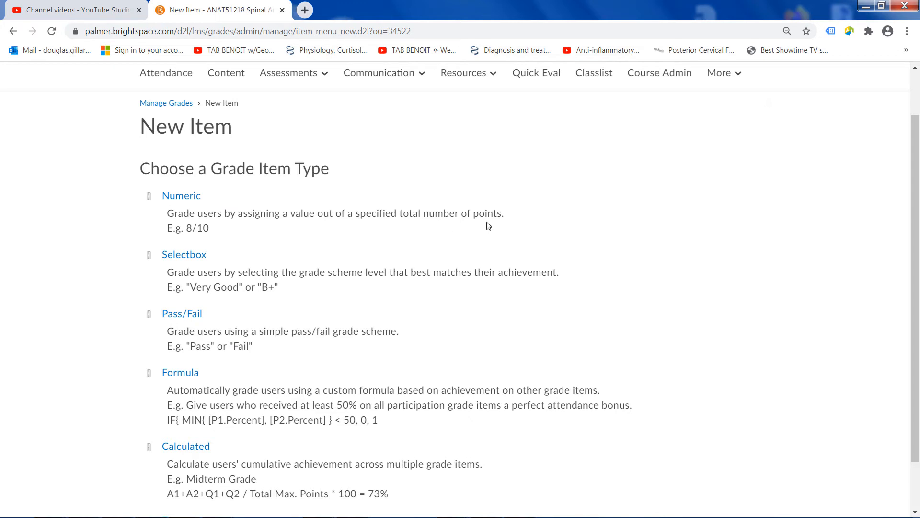
left_click(187, 201)
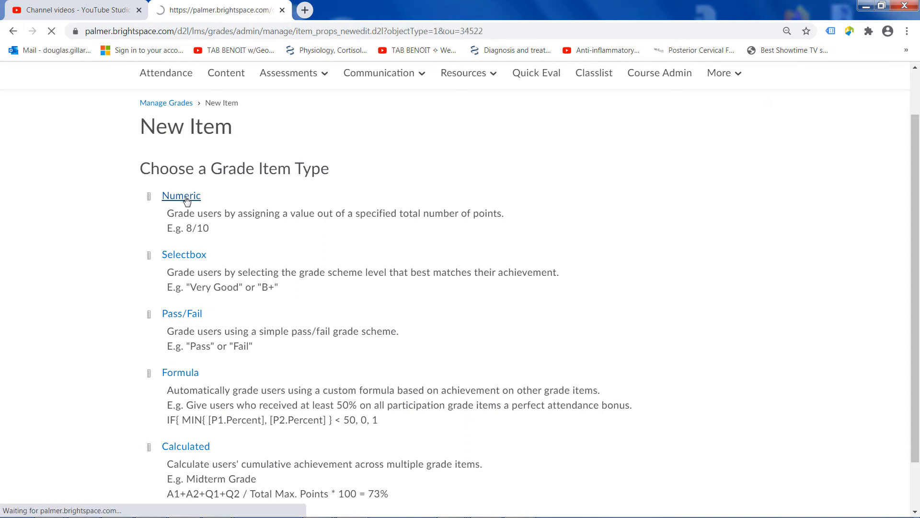
scroll(341, 268, "down", 4)
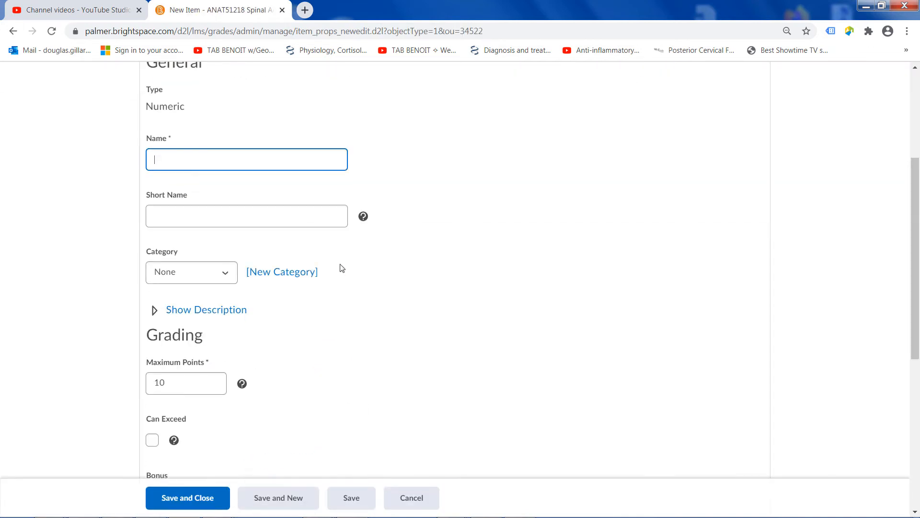
scroll(341, 267, "up", 1)
left_click(192, 198)
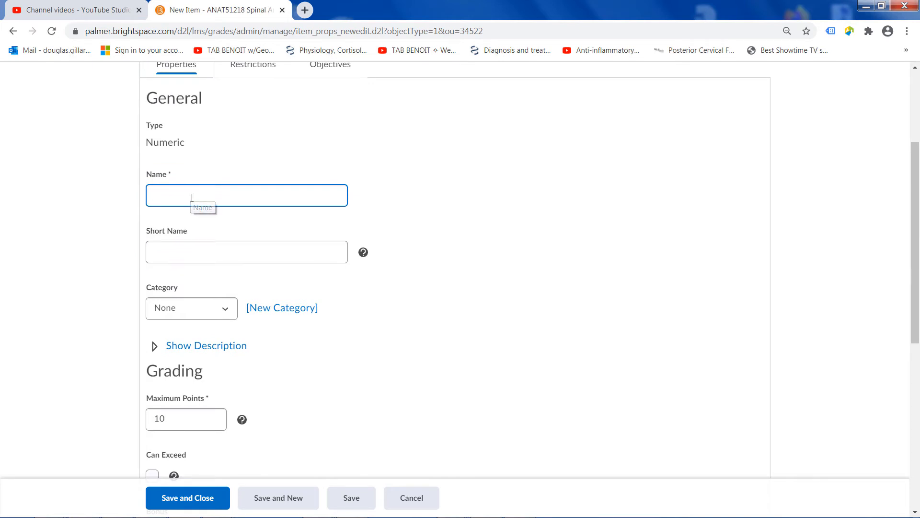
type("Lecture Midterm")
left_click(191, 251)
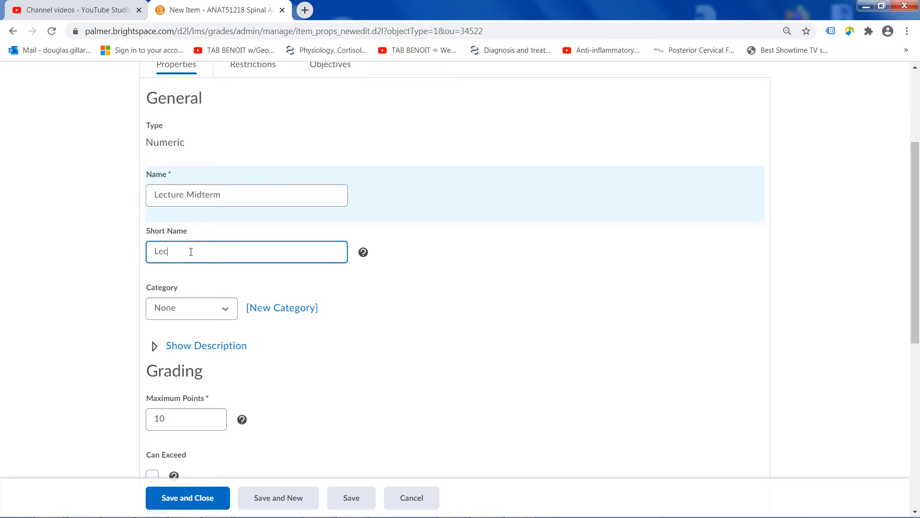
type("Lecture Midterm")
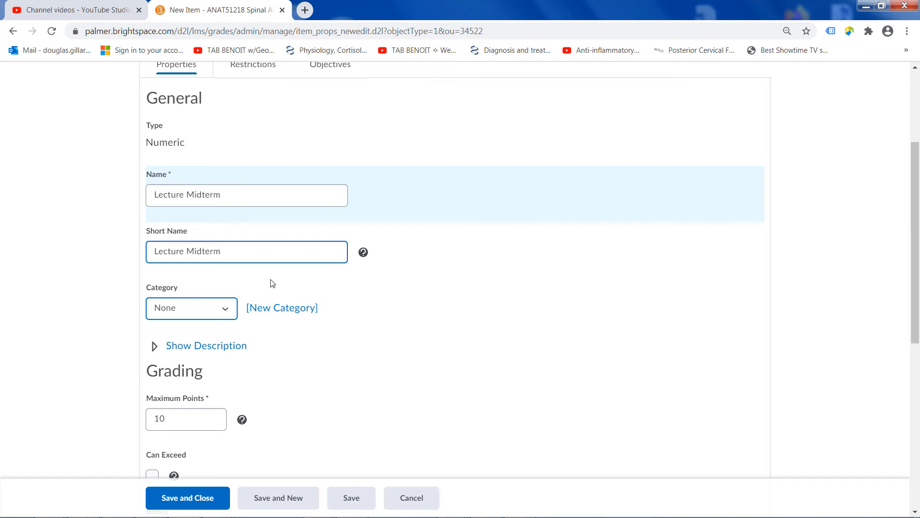
Assign the Lecture Midterm item to the Lecture Exams category
scroll(420, 306, "down", 1)
scroll(420, 305, "up", 2)
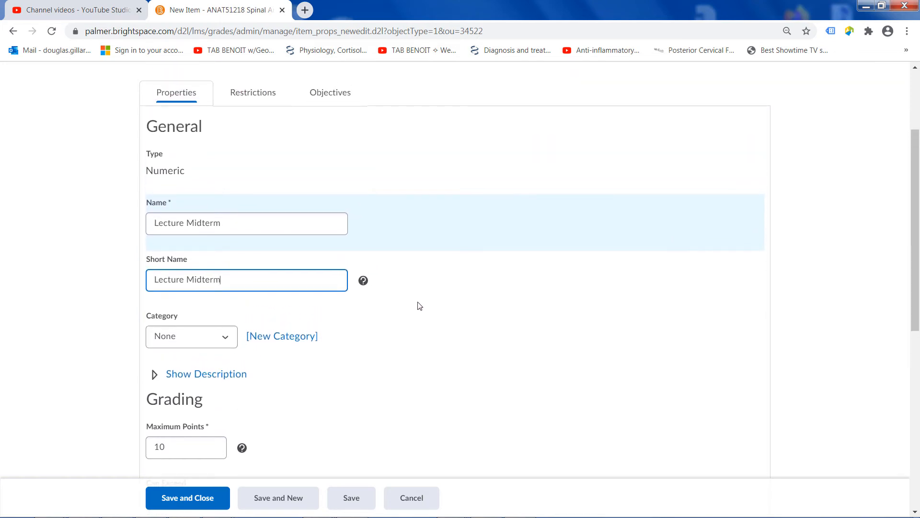
scroll(420, 306, "down", 1)
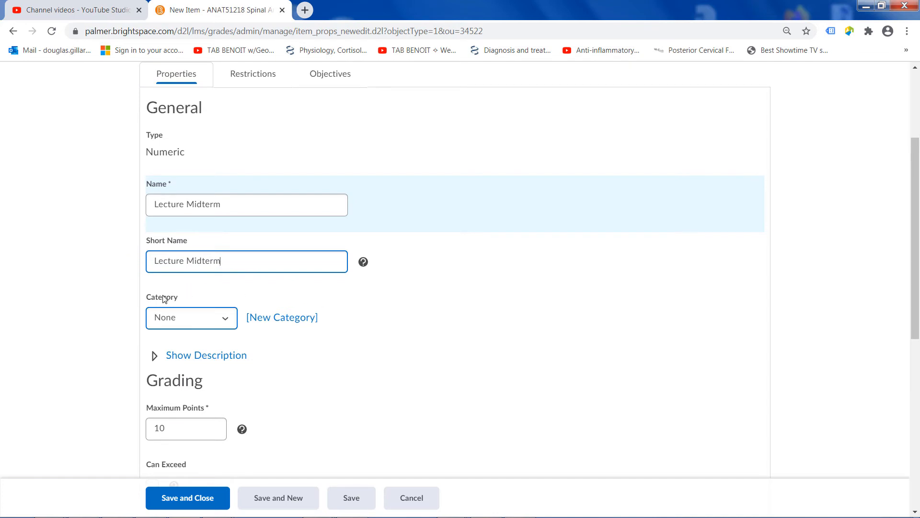
left_click(225, 324)
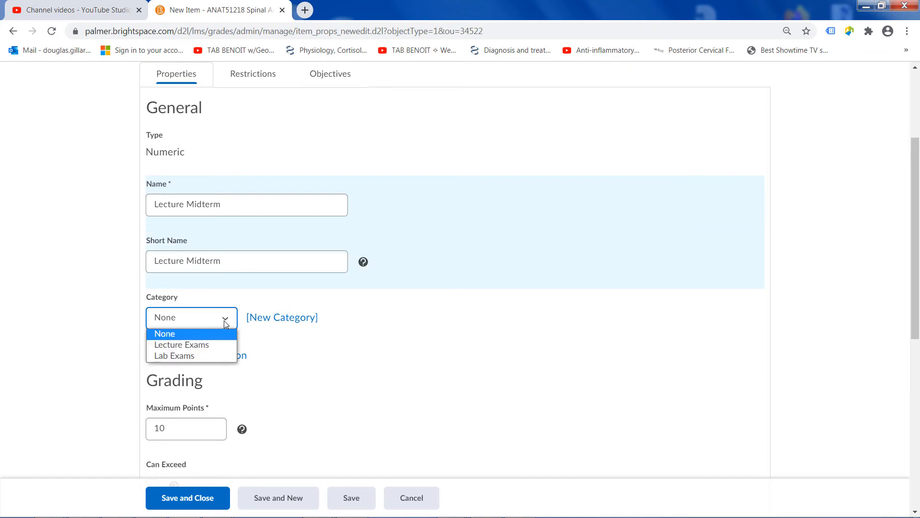
left_click(205, 345)
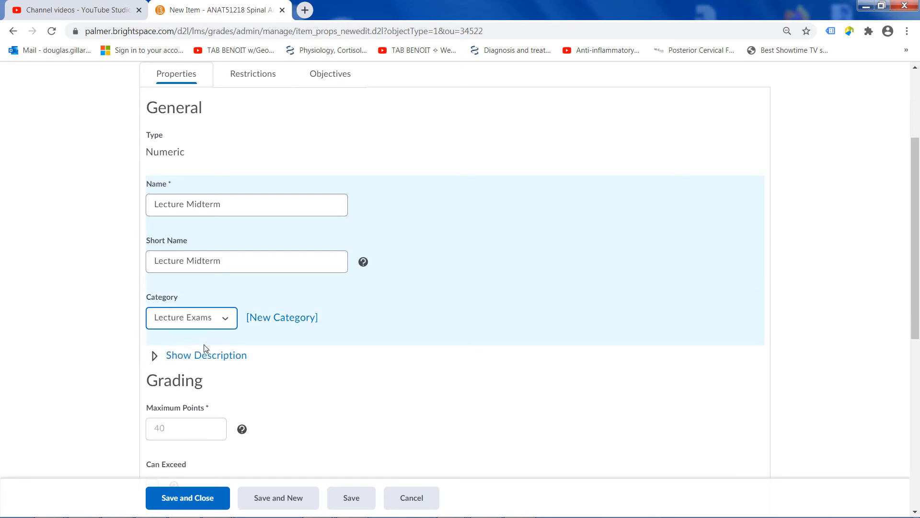
Enable Can Exceed for the Lecture Midterm item, keep the default percentage grade scheme, and save and close it
scroll(427, 287, "down", 2)
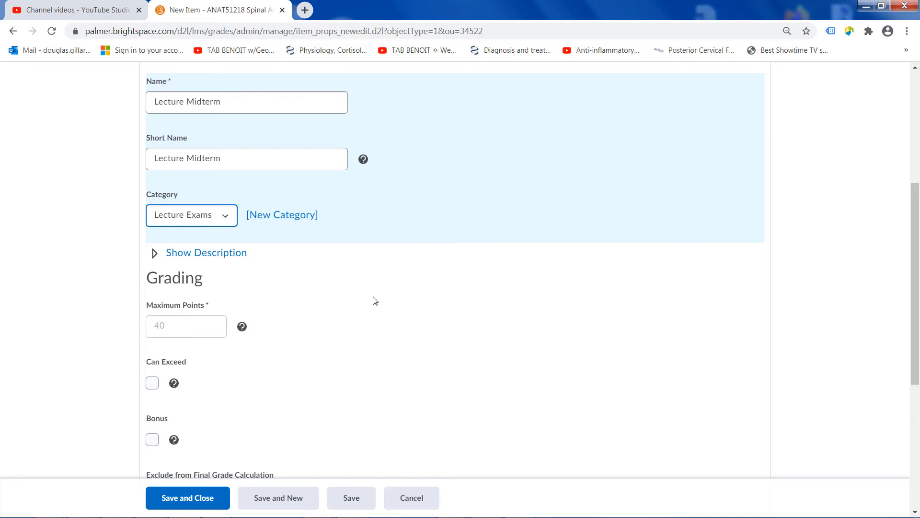
scroll(375, 300, "down", 2)
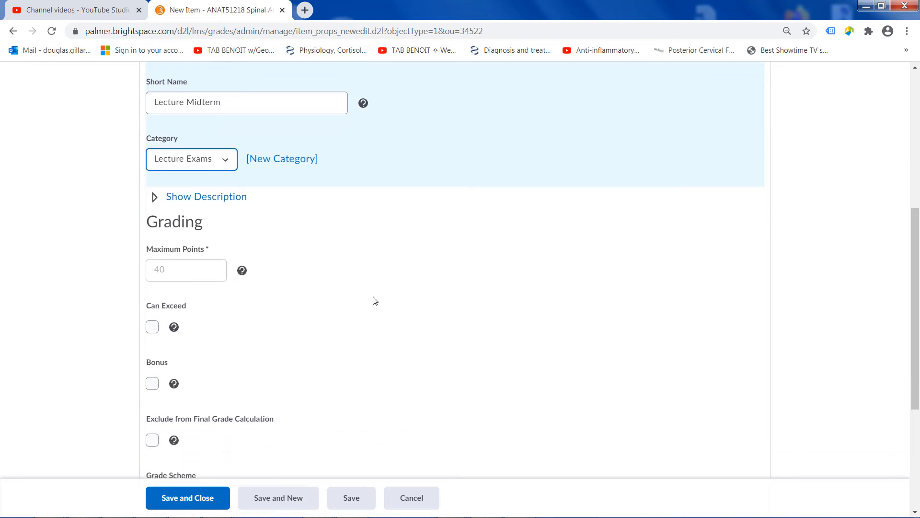
left_click(153, 327)
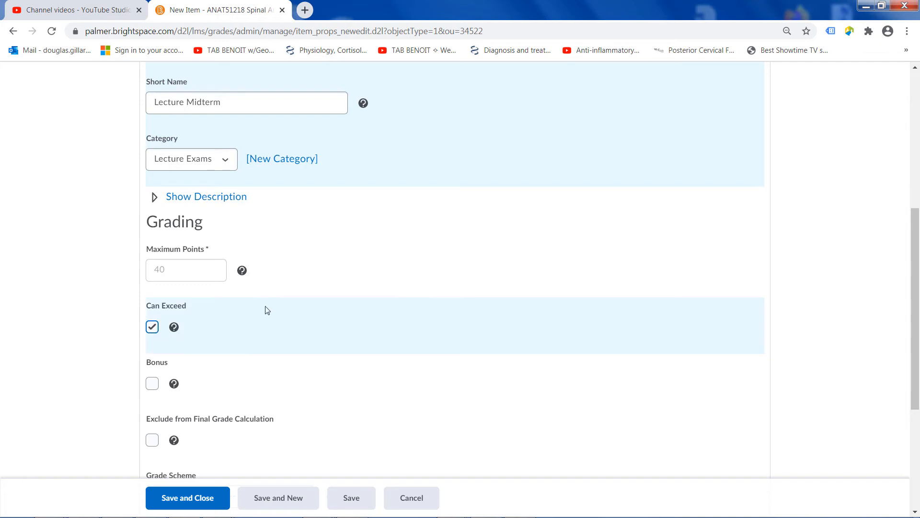
scroll(367, 290, "down", 3)
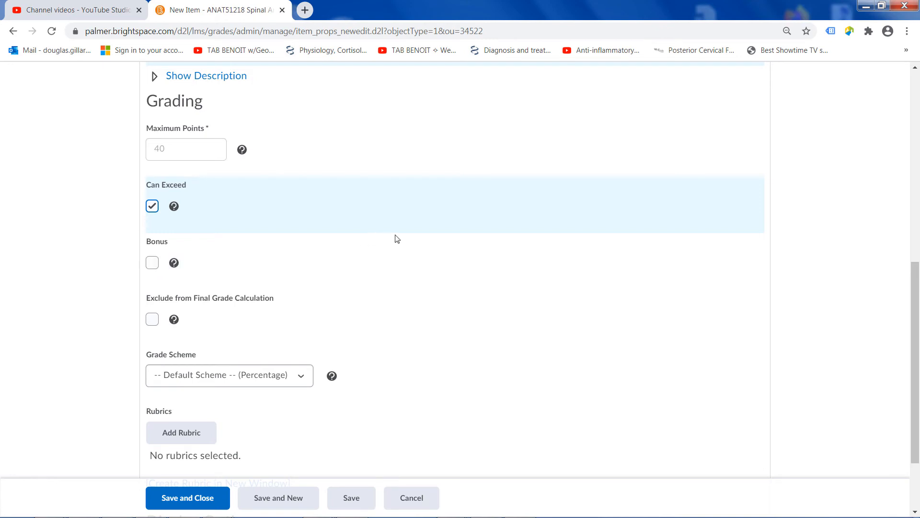
scroll(397, 238, "down", 2)
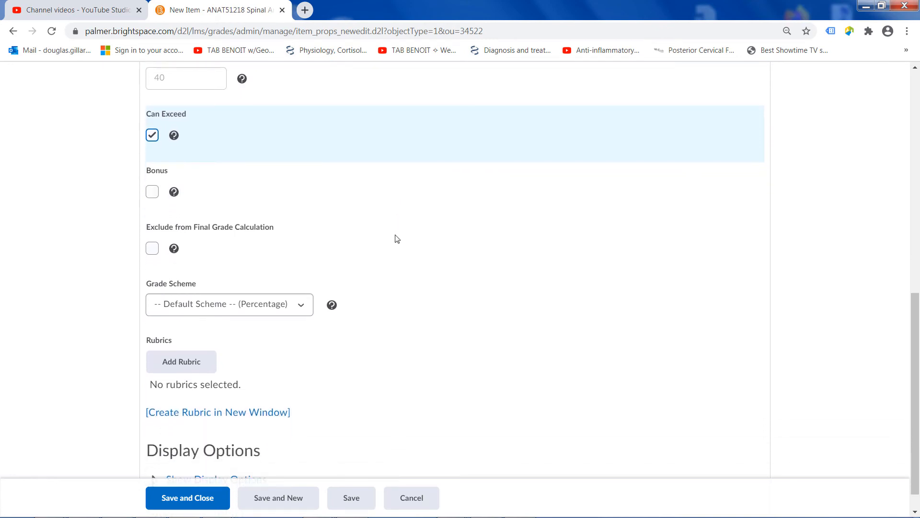
scroll(396, 238, "down", 1)
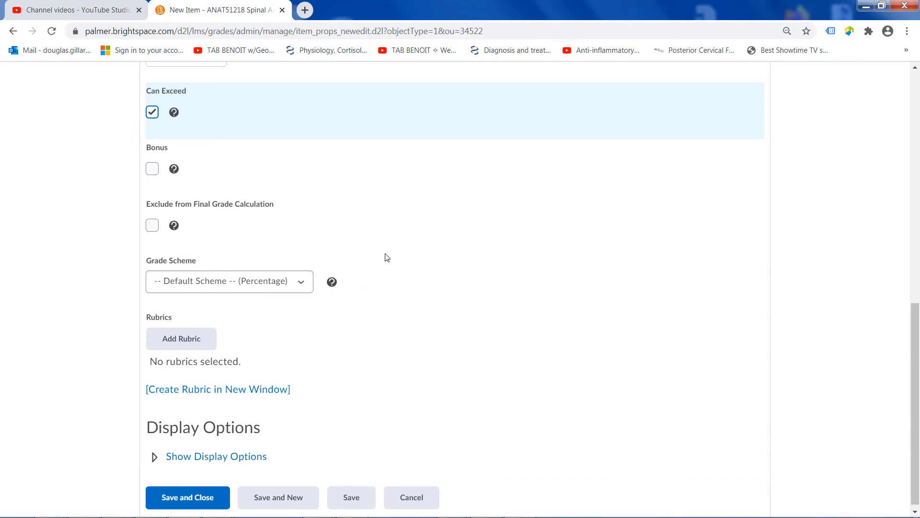
scroll(387, 257, "down", 1)
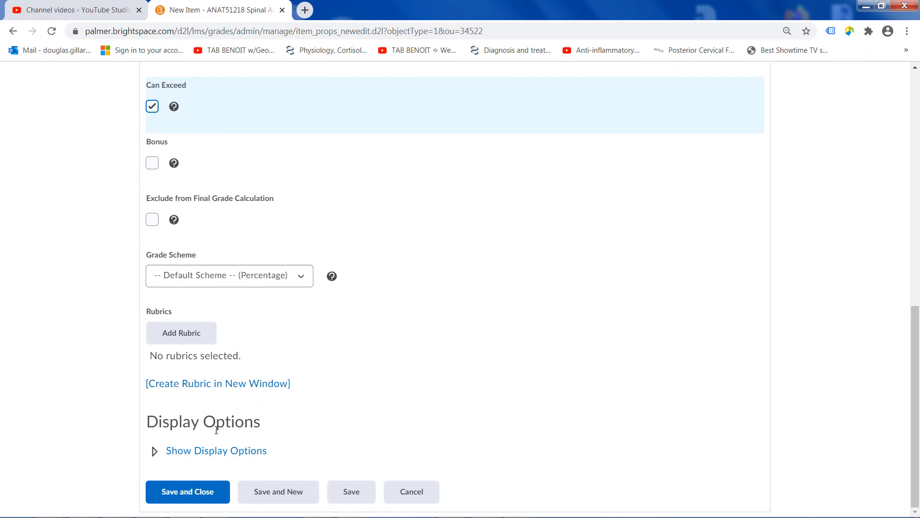
left_click(187, 497)
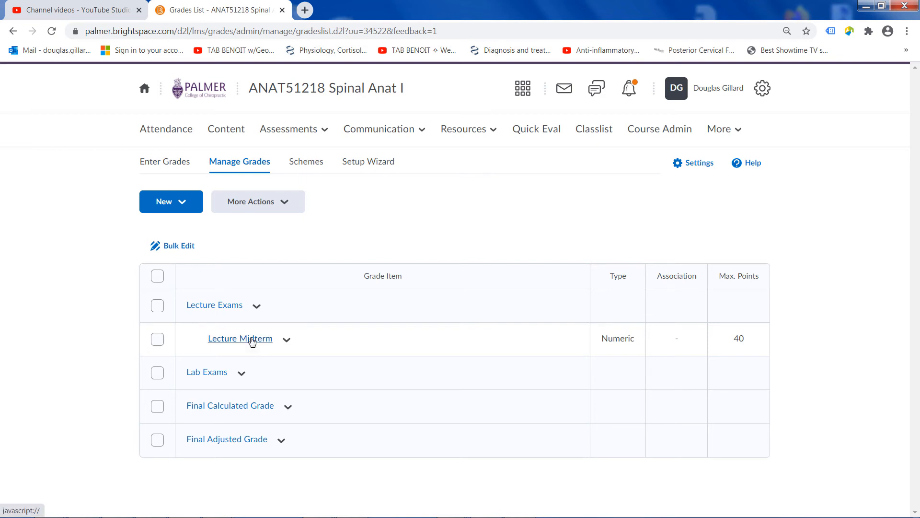
Create a new numeric grade item named "Lecture Final" with the short name "Lecture Final"
left_click(184, 206)
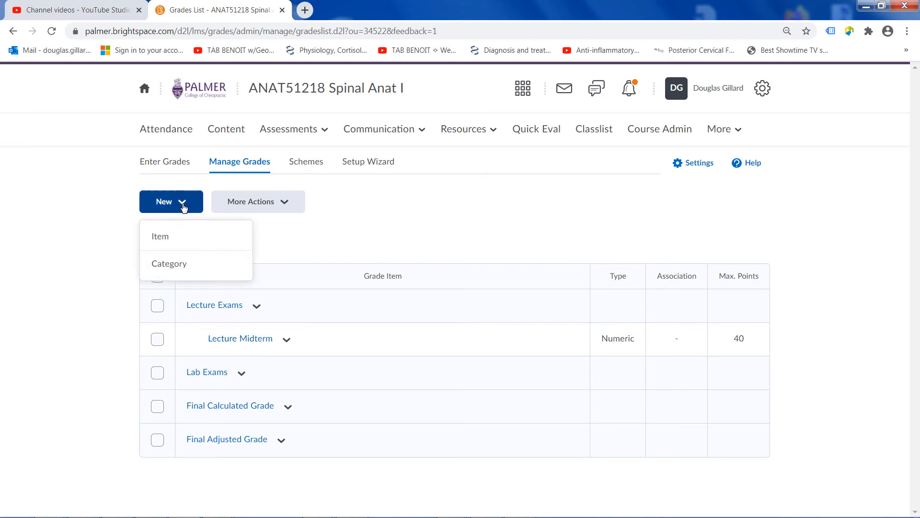
left_click(176, 241)
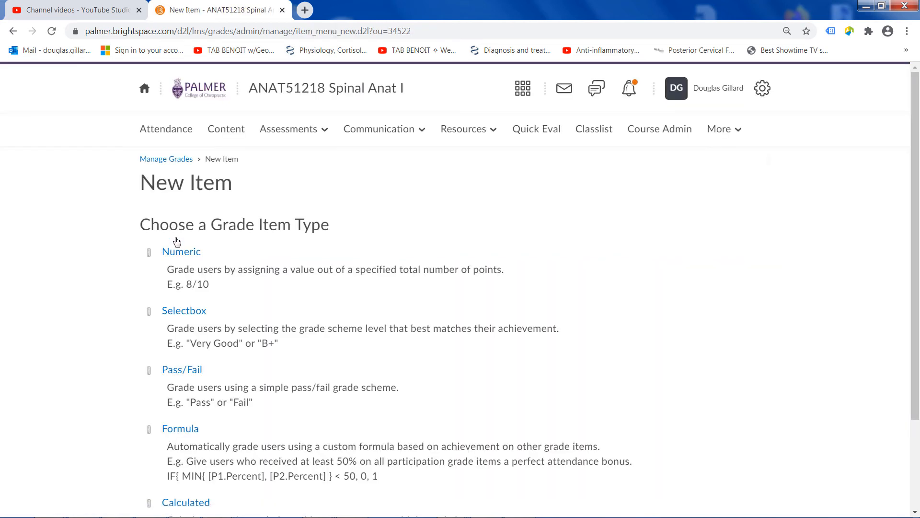
left_click(183, 254)
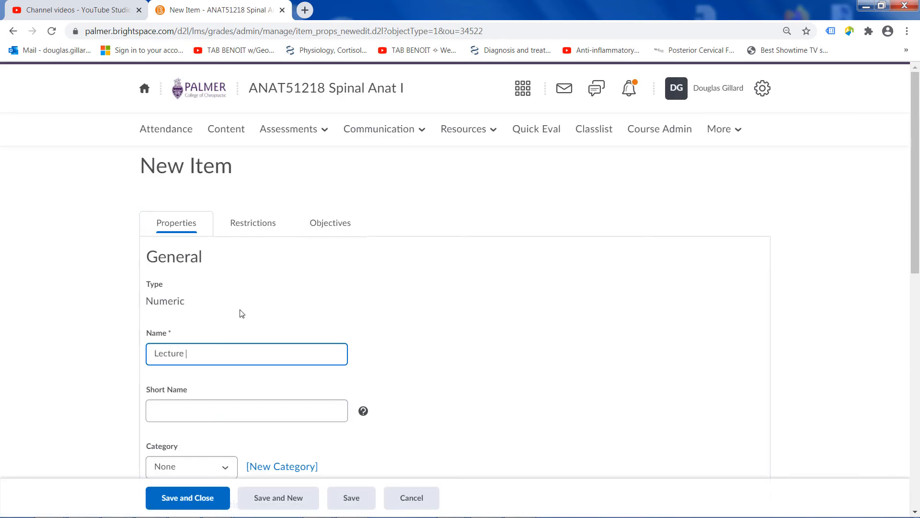
key("Tab")
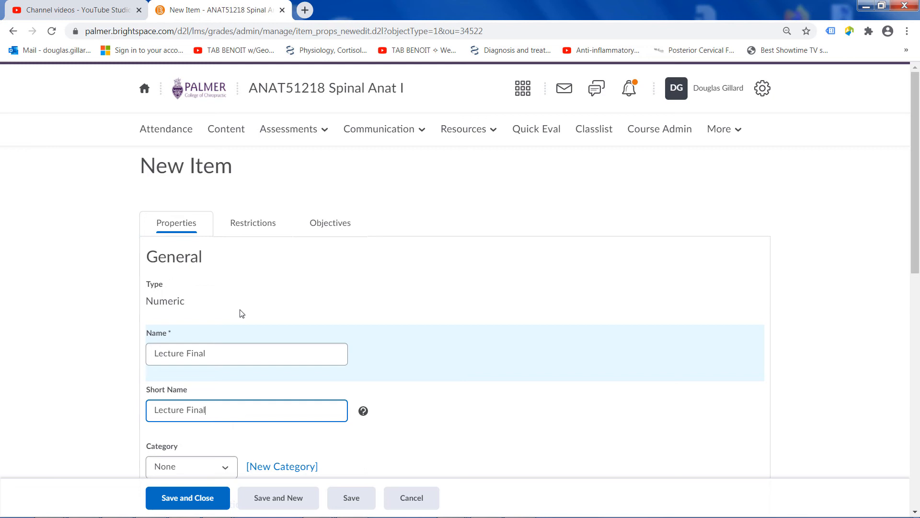
Assign the Lecture Final item to the Lecture Exams category
scroll(458, 246, "down", 4)
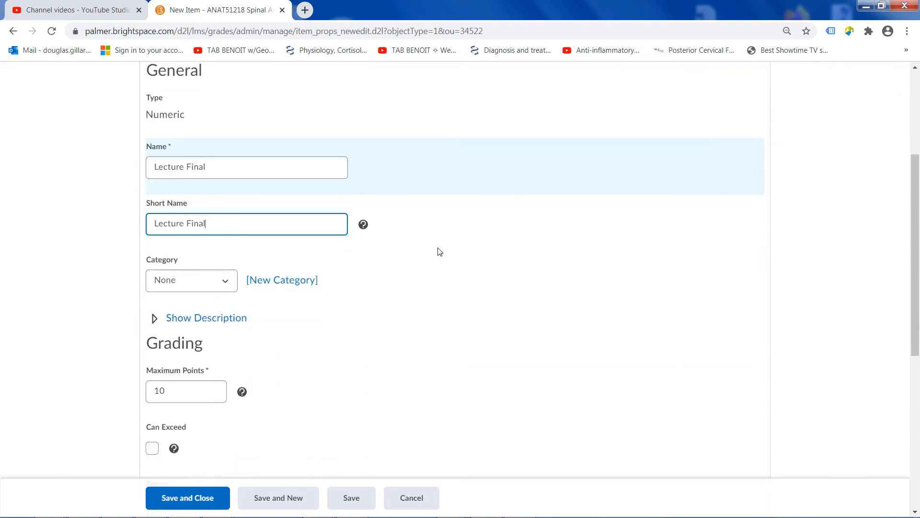
left_click(227, 284)
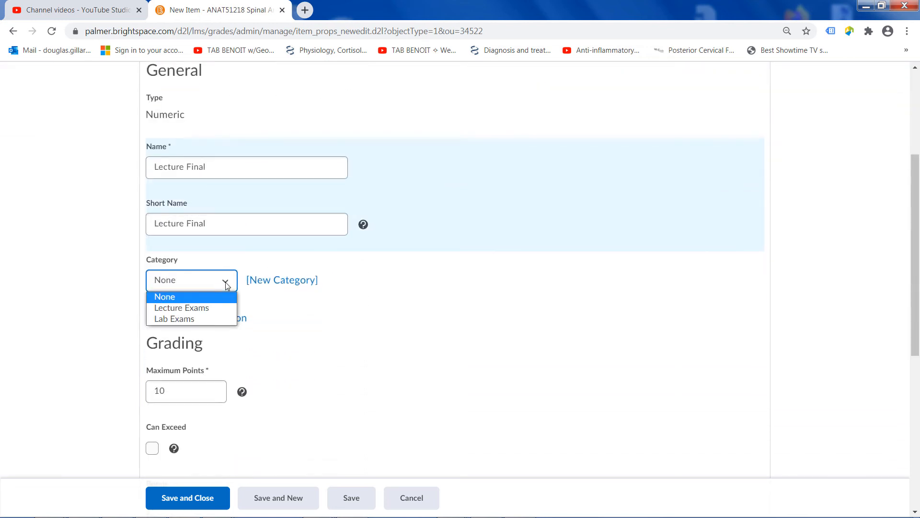
left_click(192, 308)
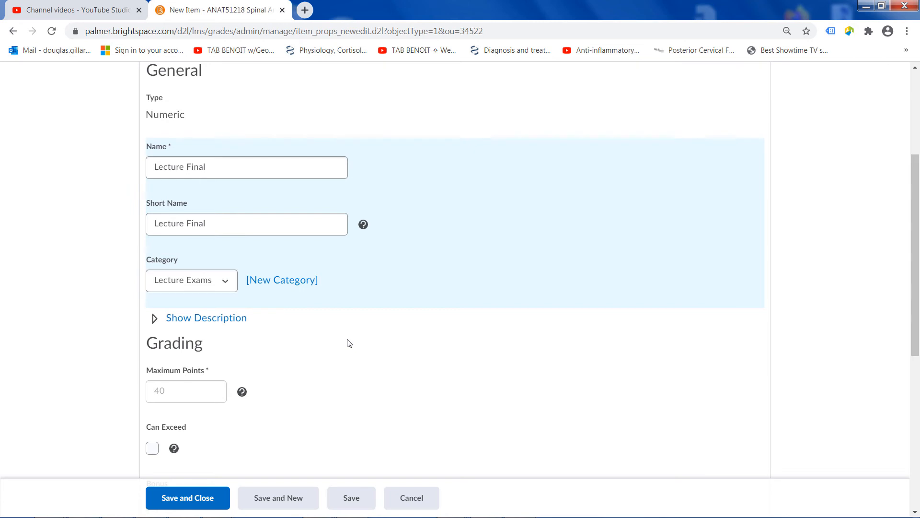
Enable Can Exceed for the Lecture Final item, and save and close it
scroll(349, 343, "down", 1)
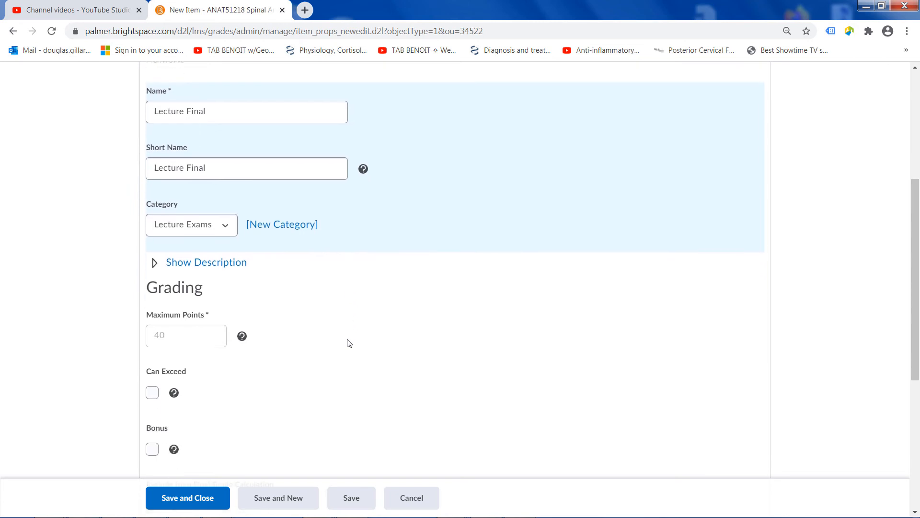
left_click(158, 392)
scroll(356, 345, "down", 2)
scroll(357, 345, "down", 3)
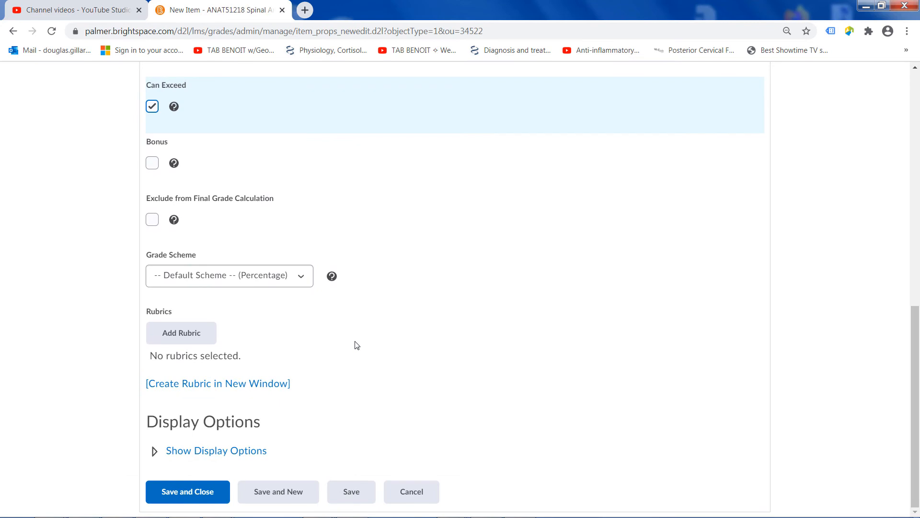
left_click(184, 492)
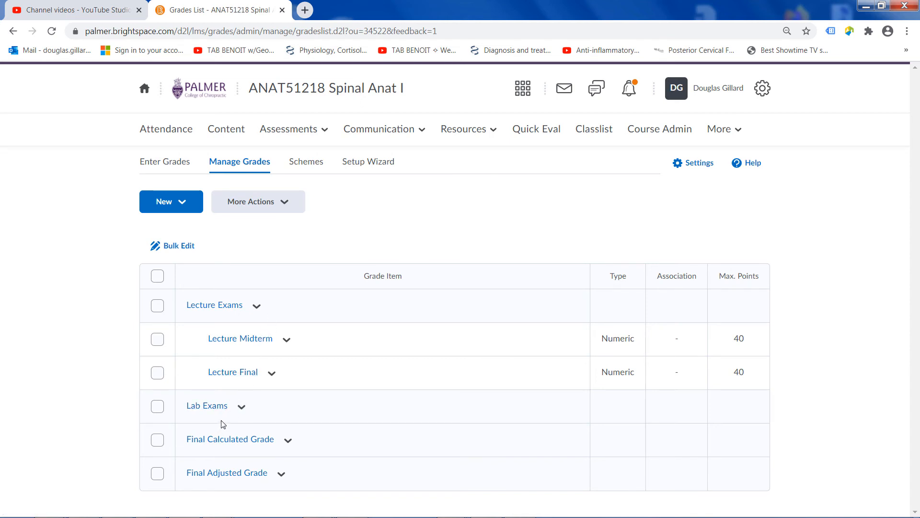
Create a new numeric grade item named "Lab Midterm" with the short name "Lab Midterm"
left_click(185, 204)
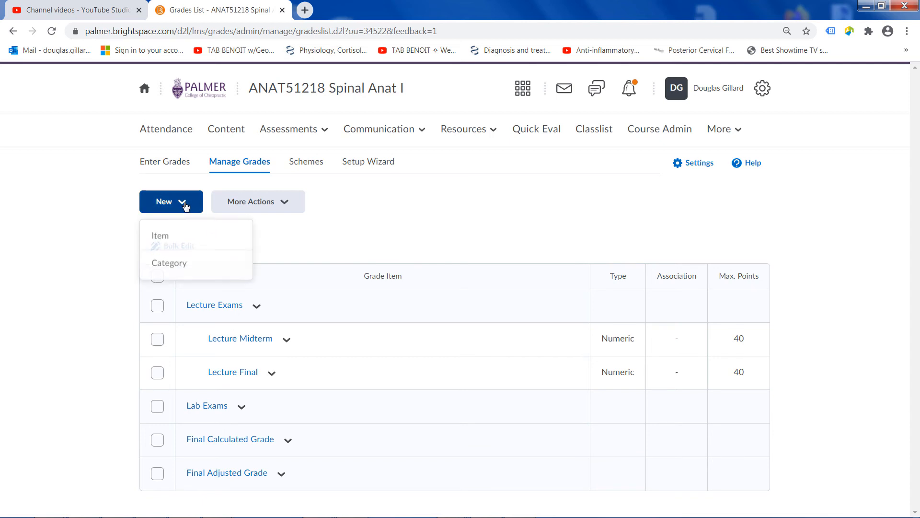
left_click(161, 241)
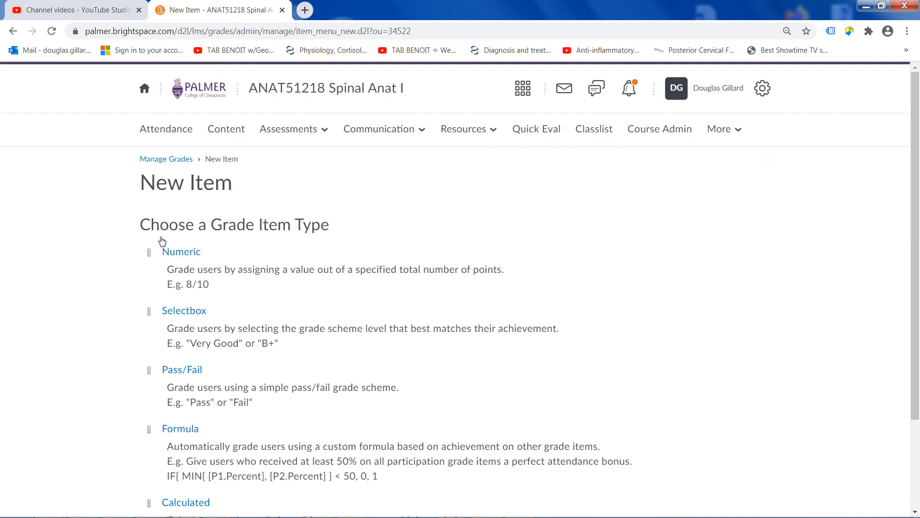
left_click(175, 253)
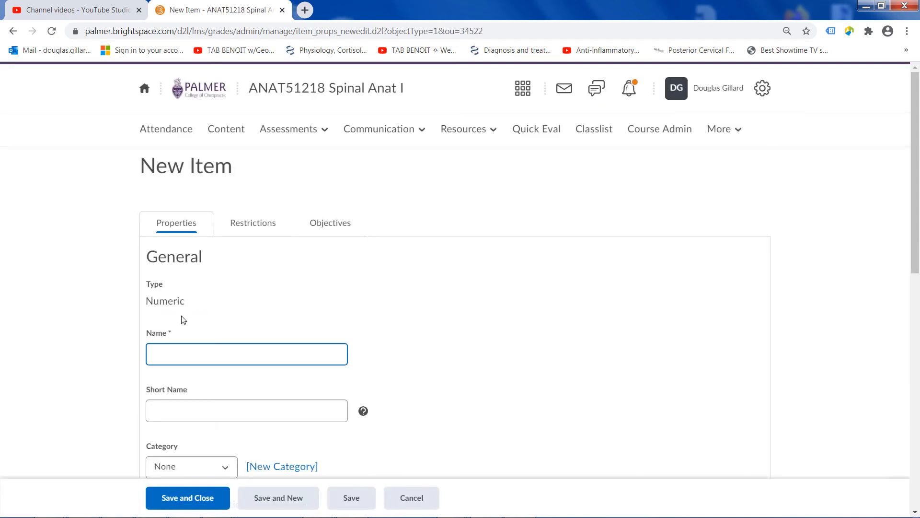
type("Lab Midterm")
key("Tab")
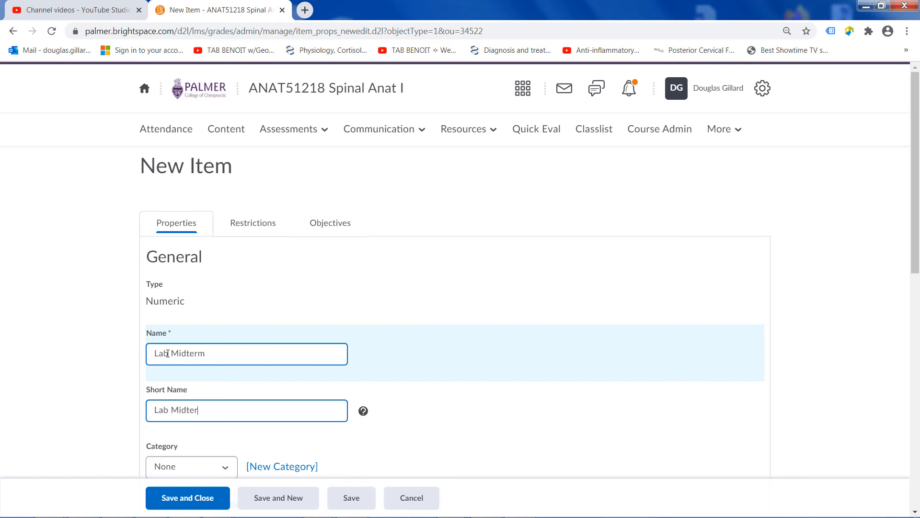
Assign the Lab Midterm item to the Lab Exams category
scroll(390, 298, "down", 4)
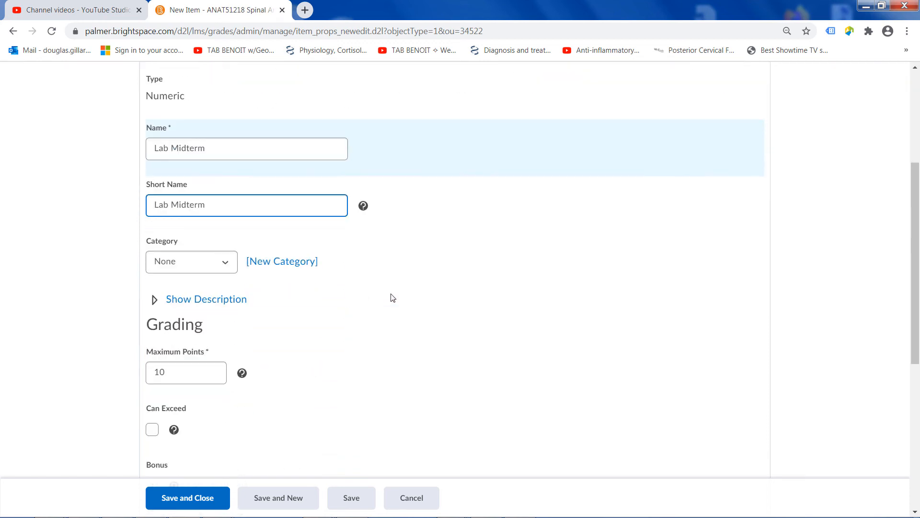
left_click(227, 265)
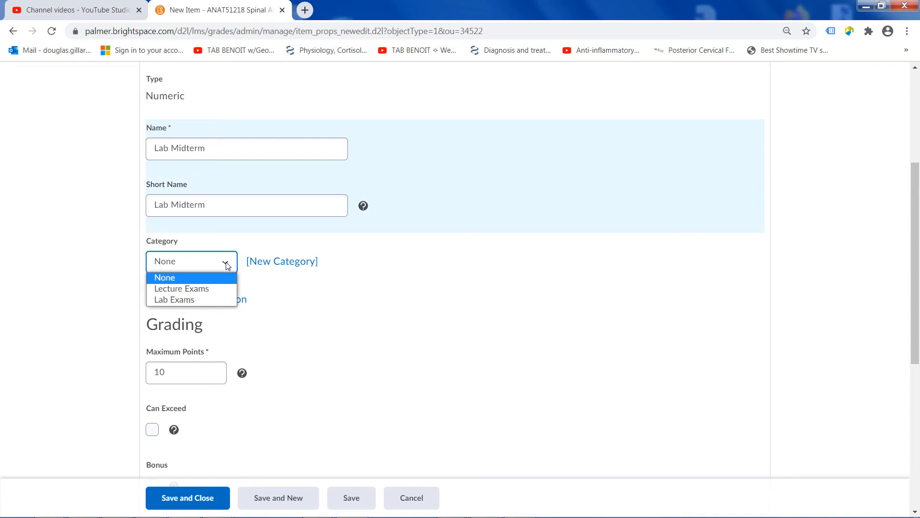
left_click(194, 300)
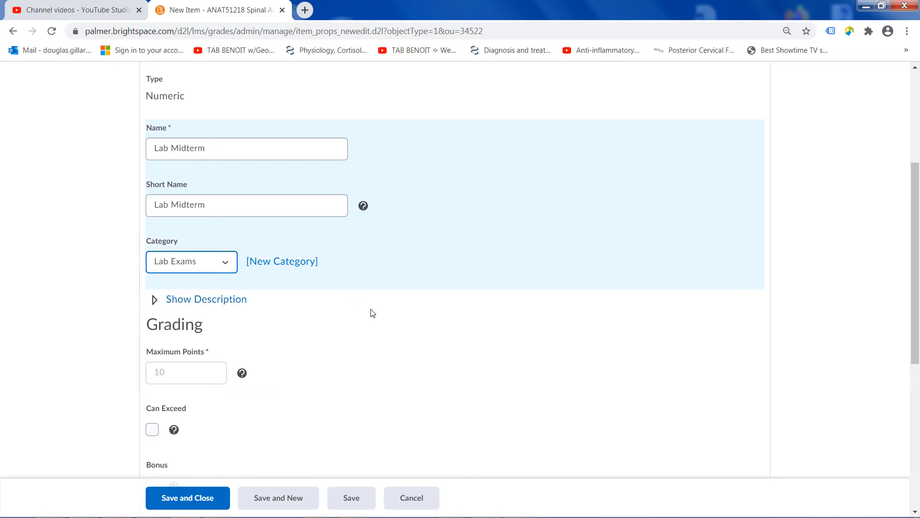
Enable Can Exceed for the Lab Midterm item, keep the default percentage grade scheme, and save and close it
scroll(373, 313, "down", 1)
scroll(373, 313, "down", 2)
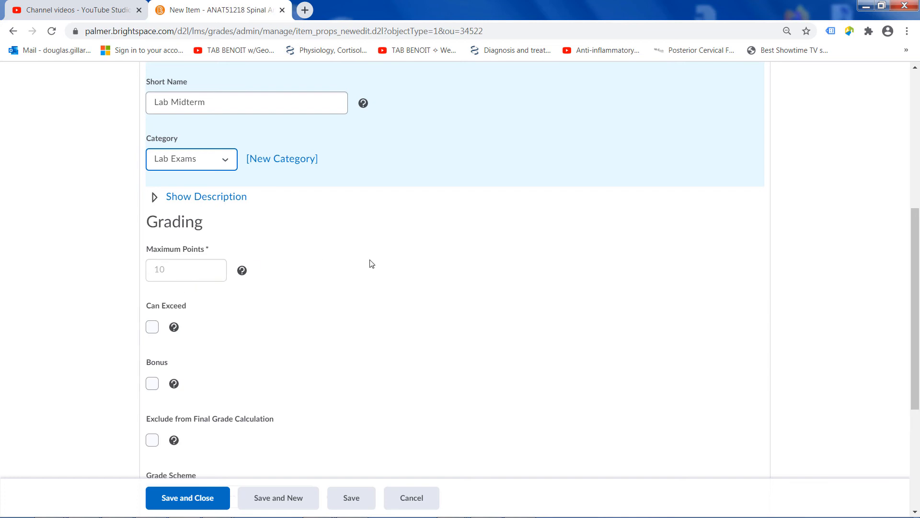
left_click(152, 327)
scroll(438, 268, "down", 4)
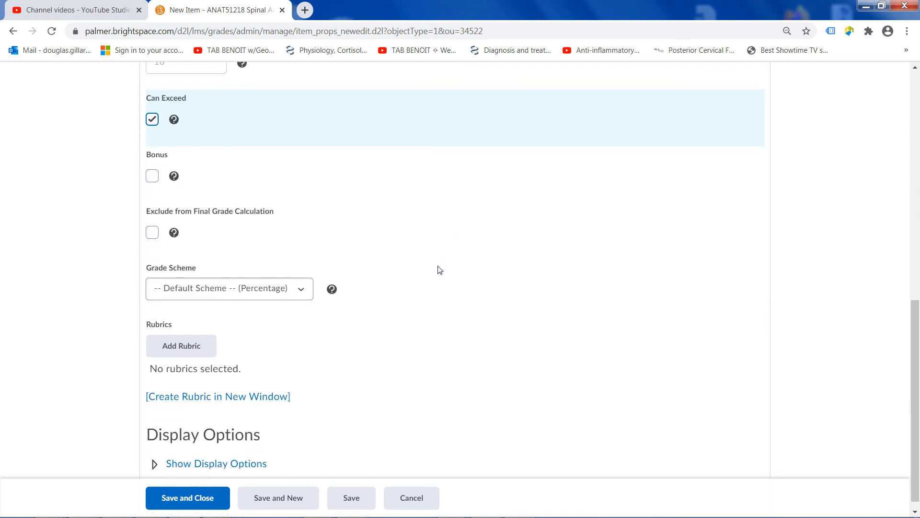
scroll(439, 270, "down", 1)
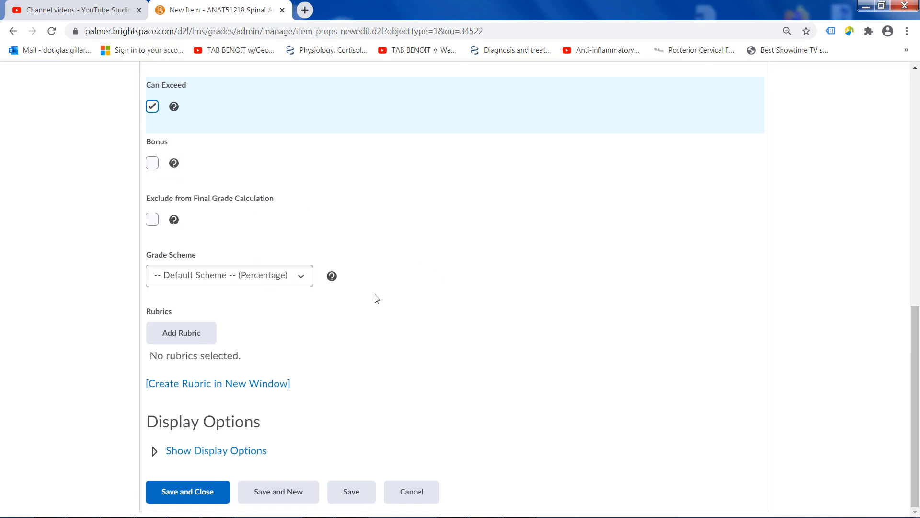
left_click(191, 494)
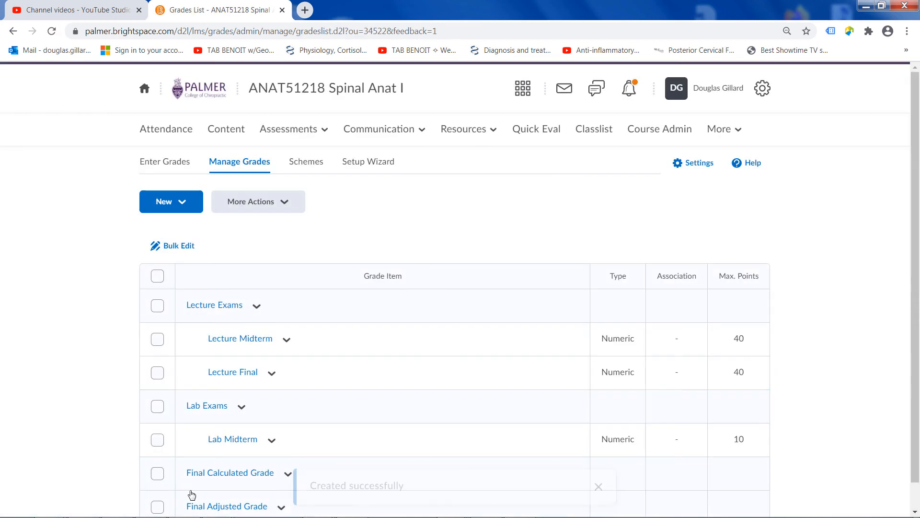
Create a new numeric grade item named "Lab Final" with the short name "Lab Final"
scroll(355, 338, "down", 1)
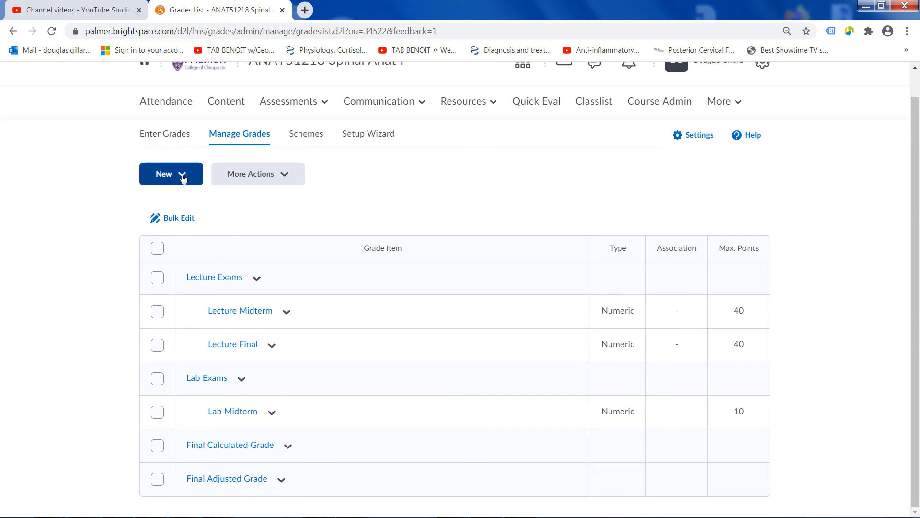
left_click(182, 178)
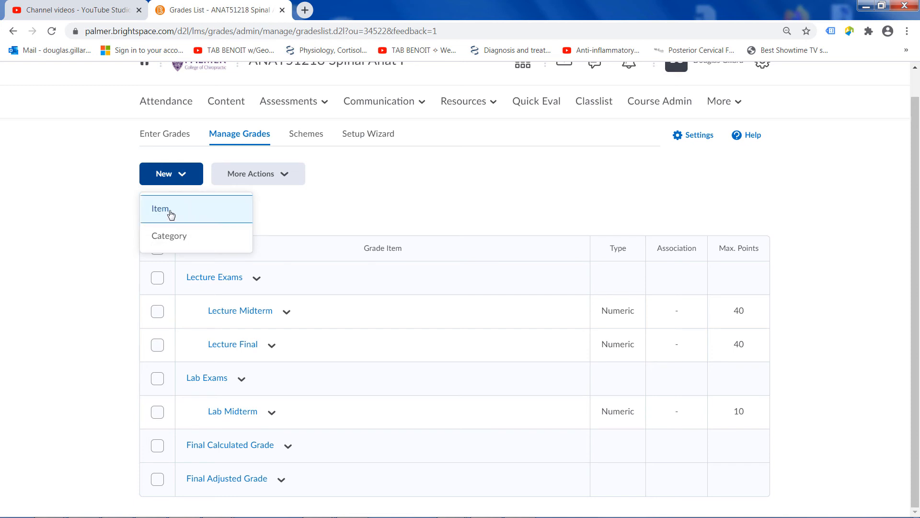
left_click(171, 214)
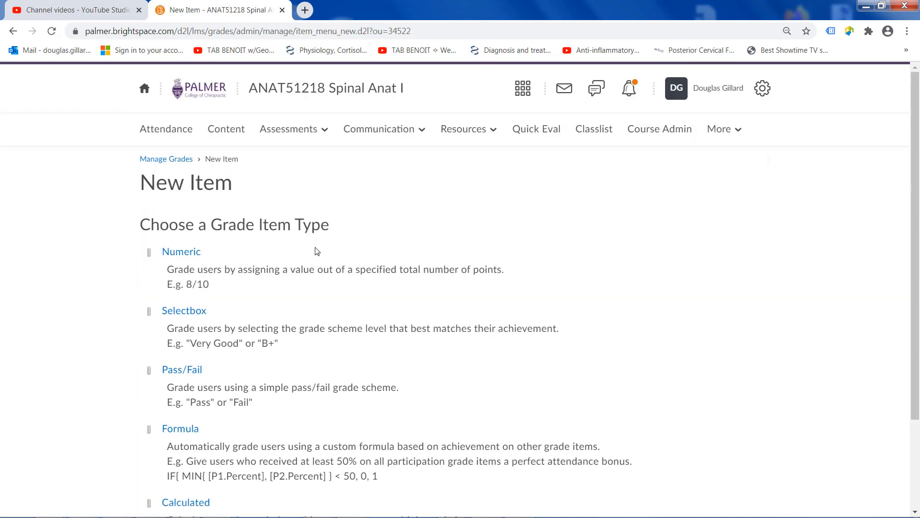
left_click(184, 254)
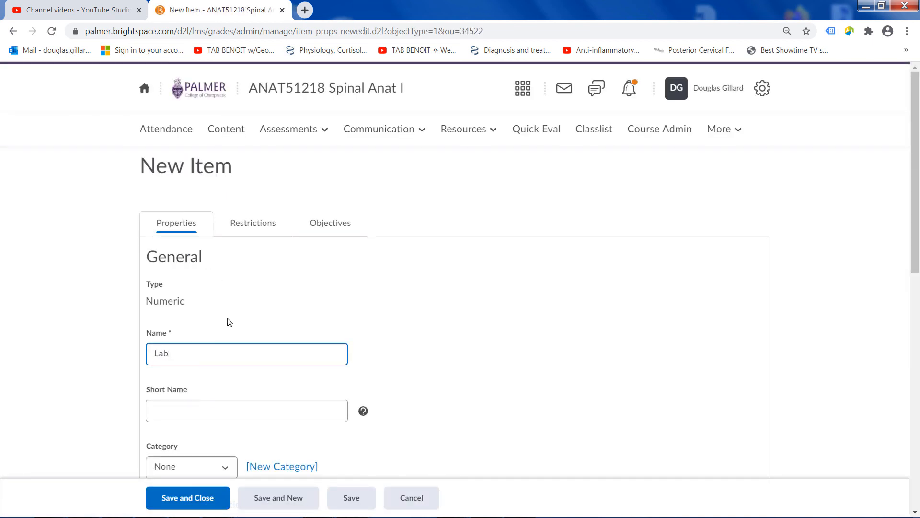
key("Tab")
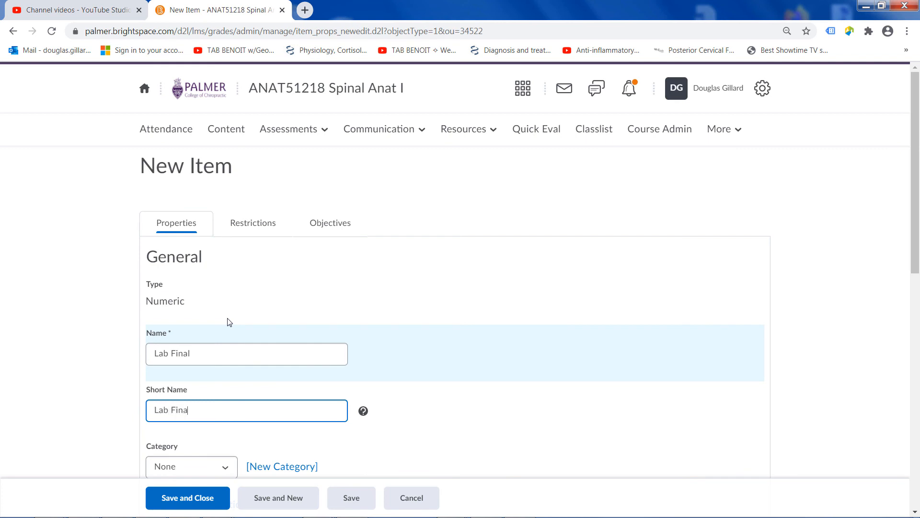
type("Lab Final")
Assign the Lab Final item to the Lab Exams category
scroll(541, 257, "down", 5)
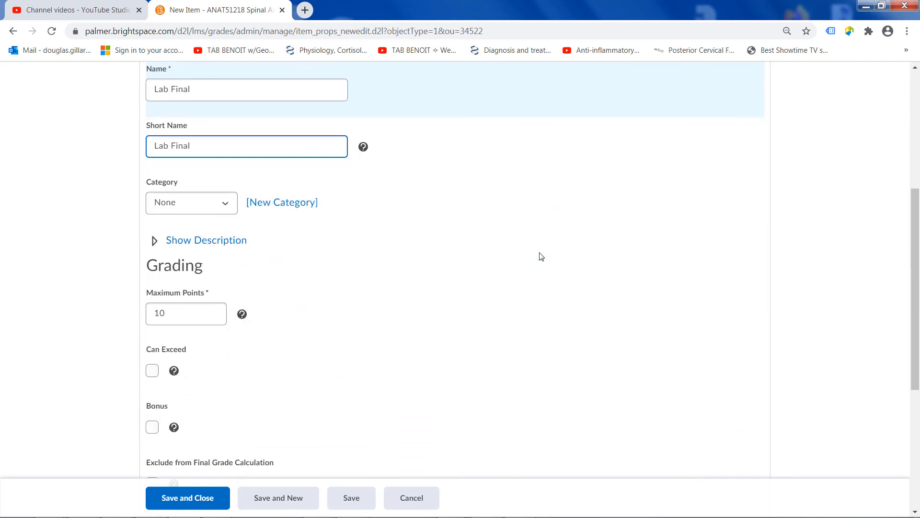
left_click(226, 181)
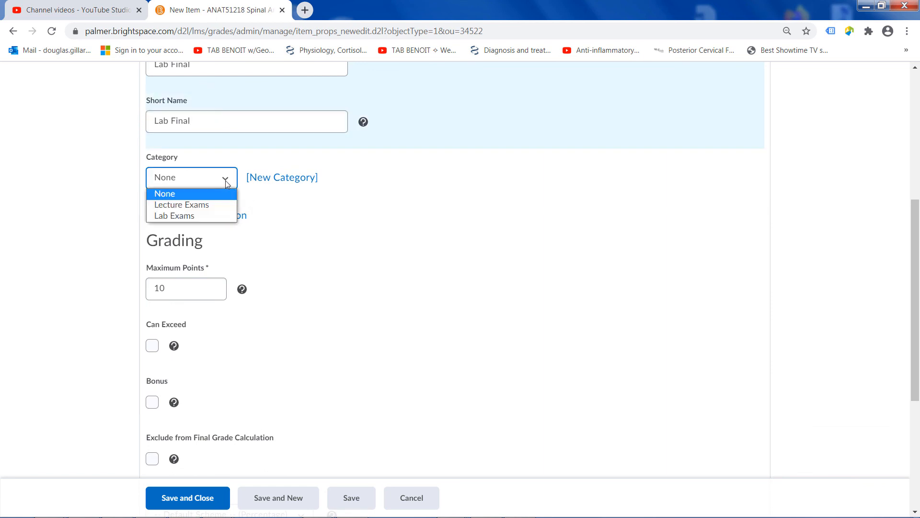
left_click(188, 216)
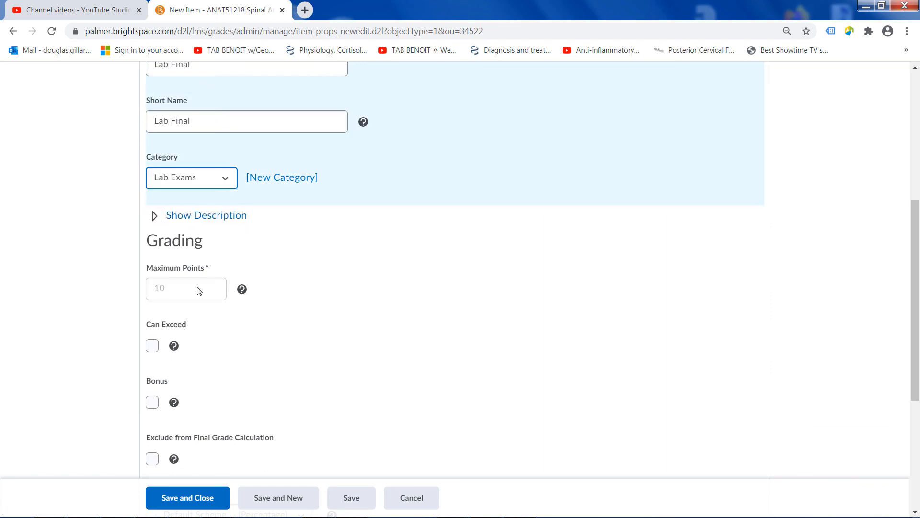
Compare the categories' maximum points by switching the Lab Final item to Lecture Exams and back to Lab Exams
left_click(226, 182)
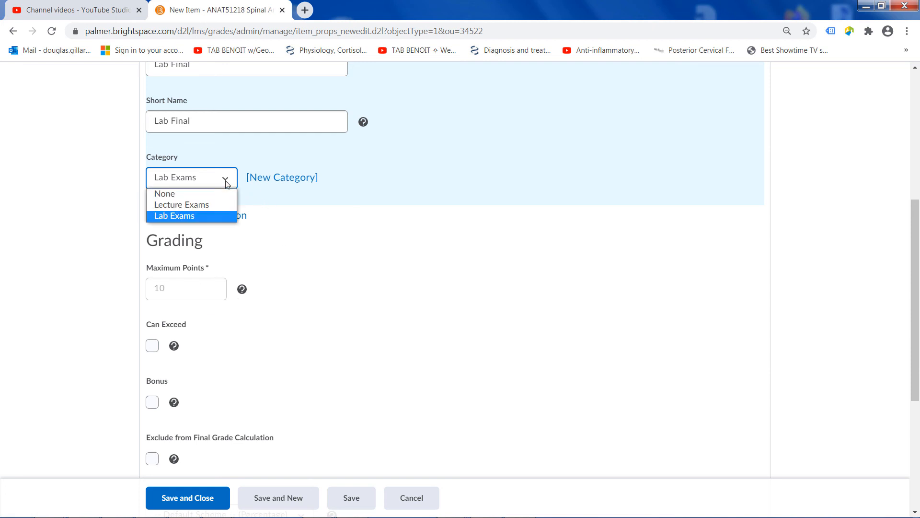
left_click(198, 203)
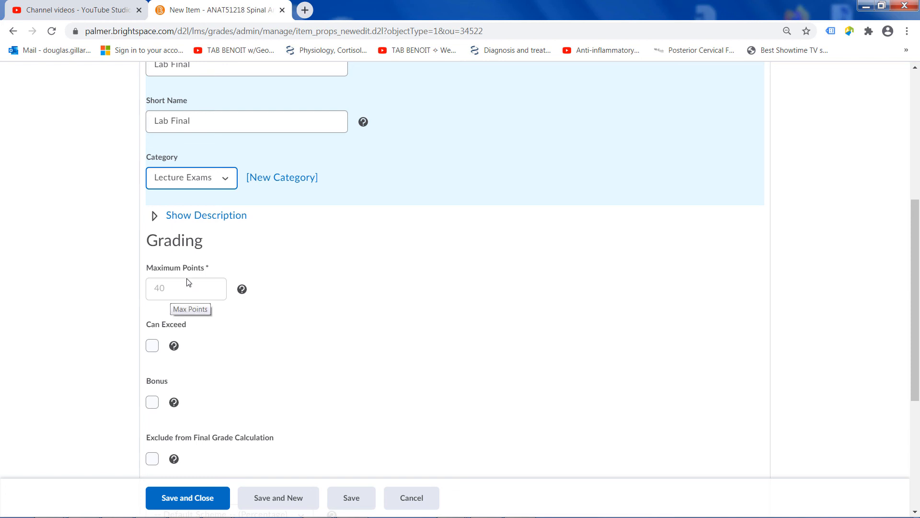
left_click(226, 178)
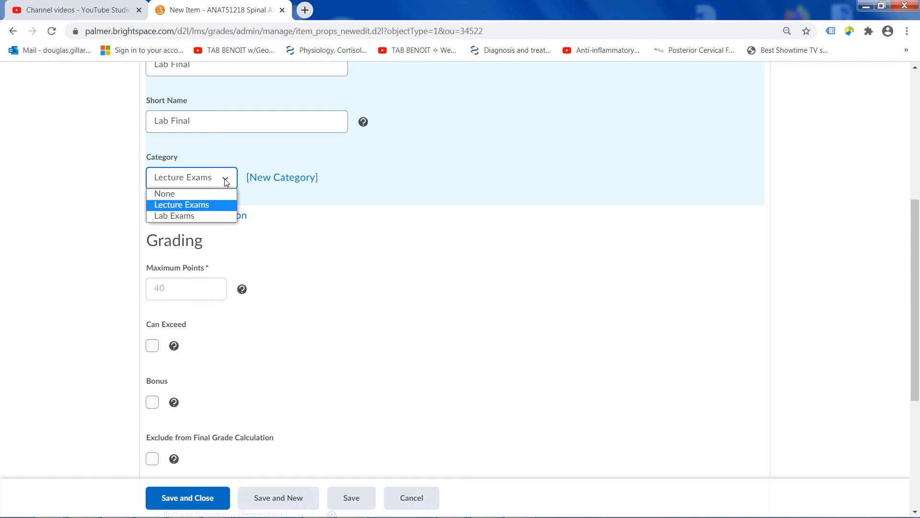
left_click(192, 216)
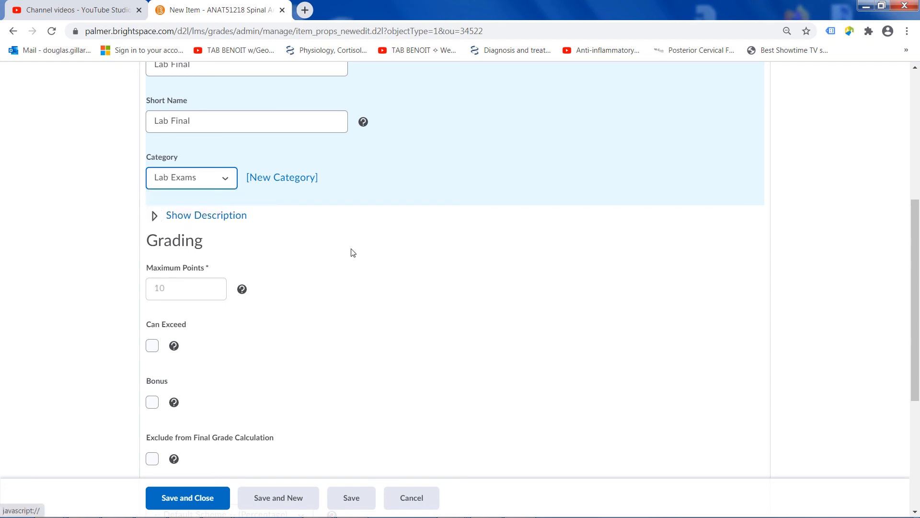
Enable Can Exceed for the Lab Final item, and save and close it
scroll(353, 253, "down", 2)
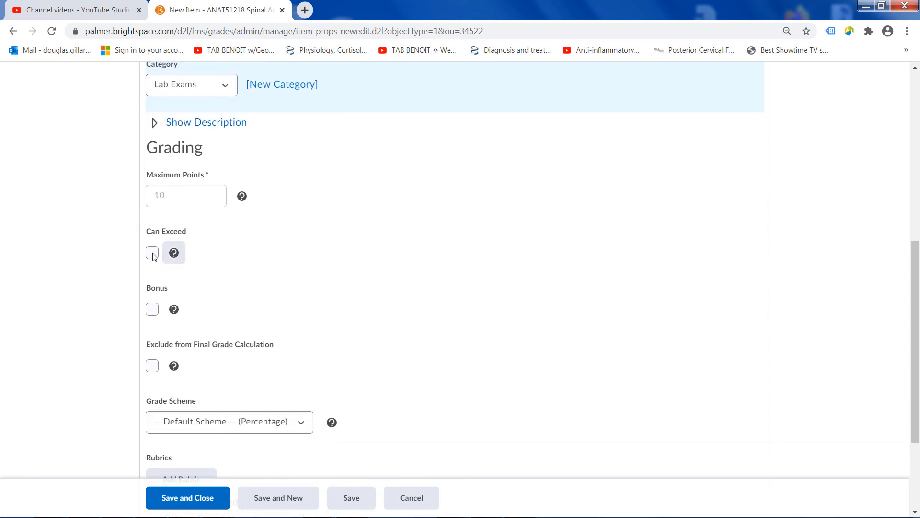
left_click(152, 253)
scroll(353, 243, "down", 3)
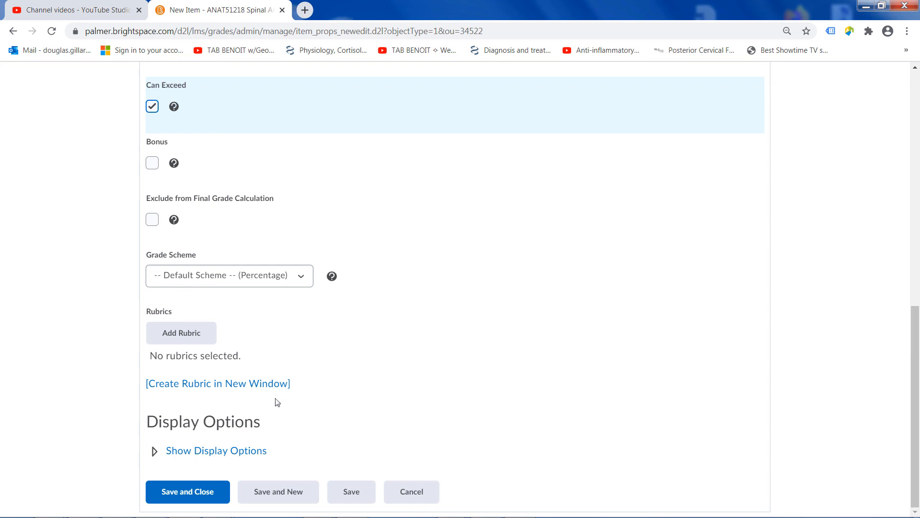
left_click(193, 492)
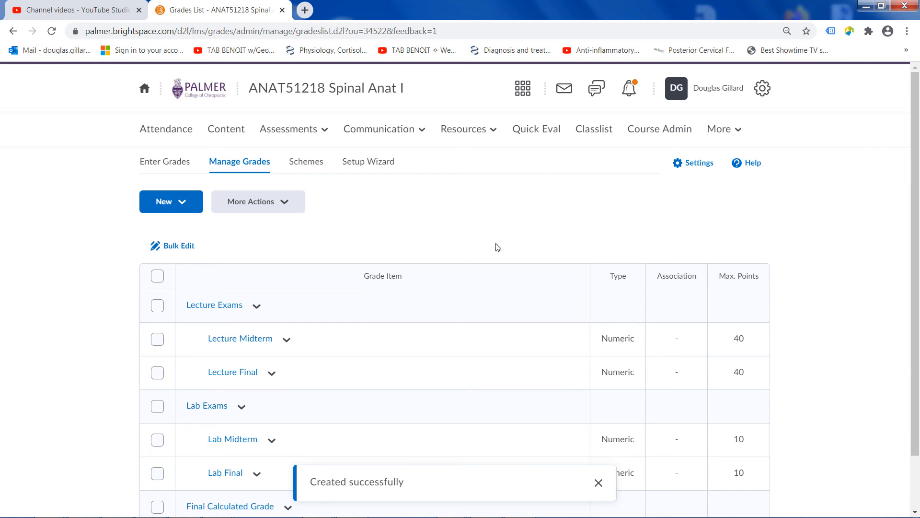
Review the grade items and their maximum points, and view the page for deleting items and categories without deleting any
scroll(497, 247, "down", 1)
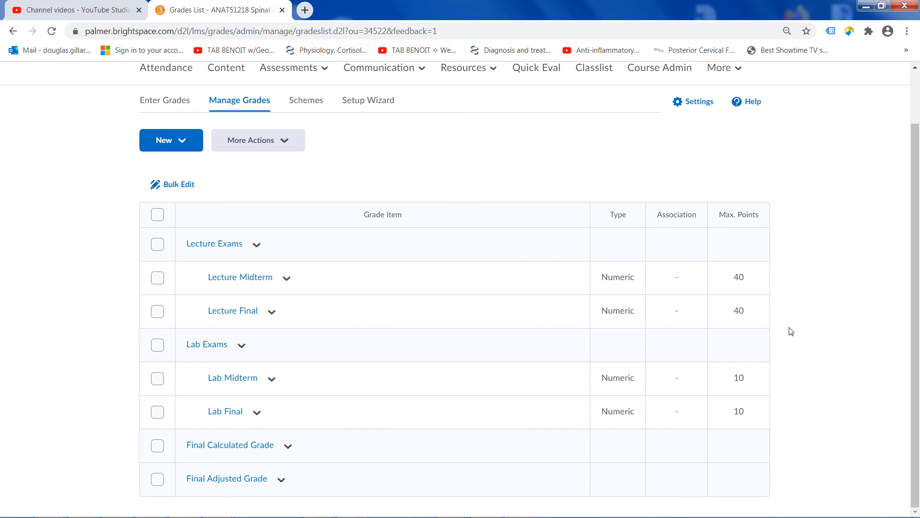
scroll(790, 331, "up", 1)
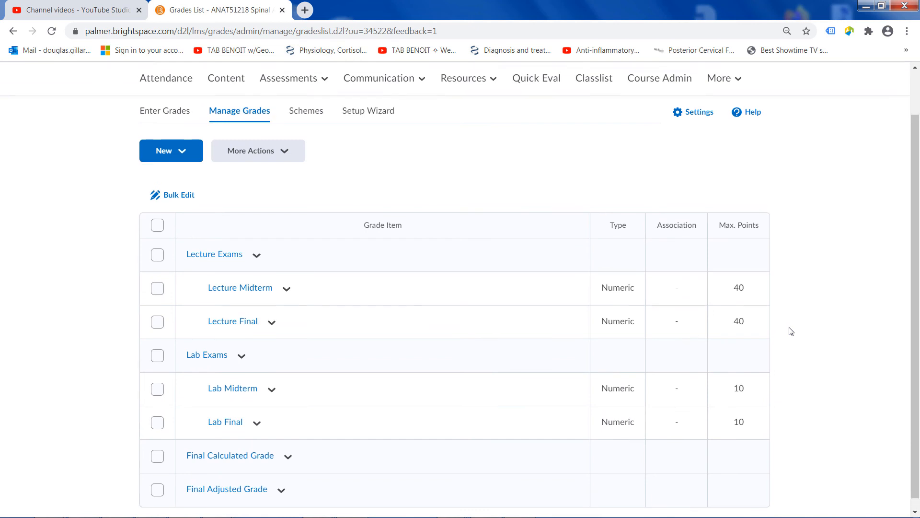
scroll(791, 331, "up", 1)
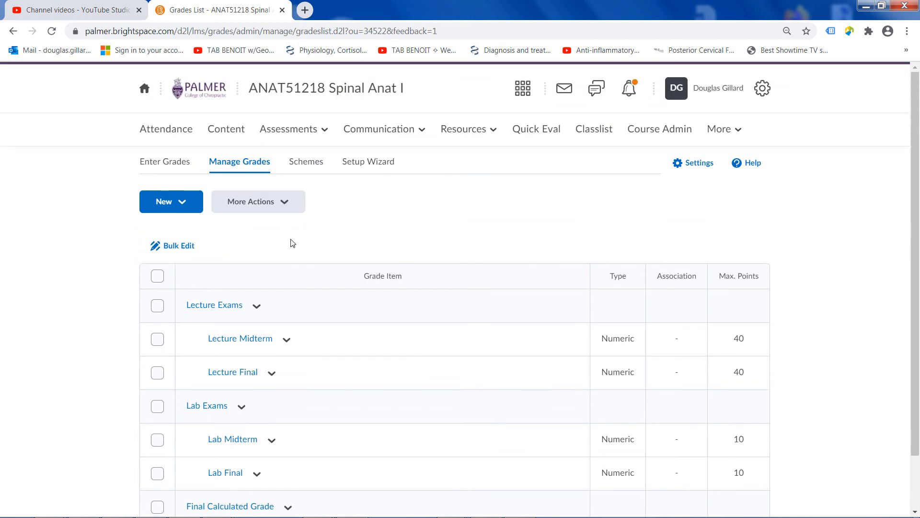
scroll(371, 223, "down", 1)
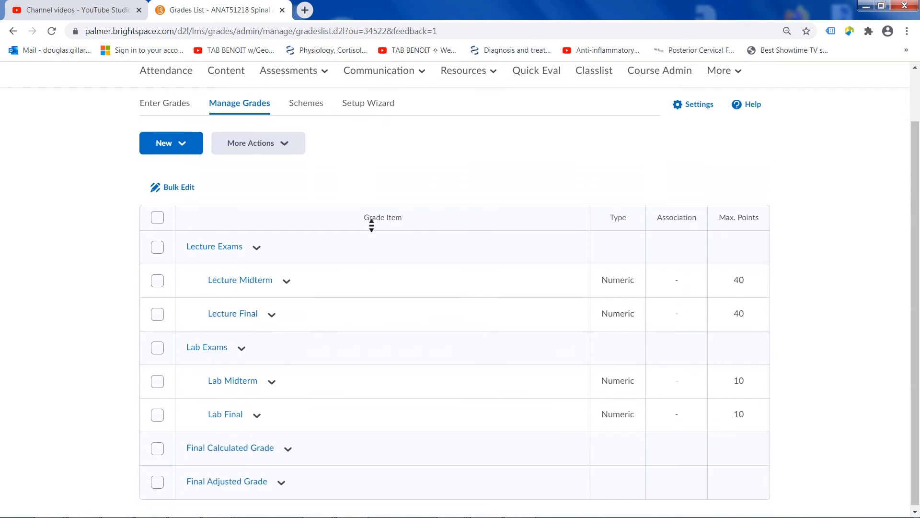
left_click(182, 145)
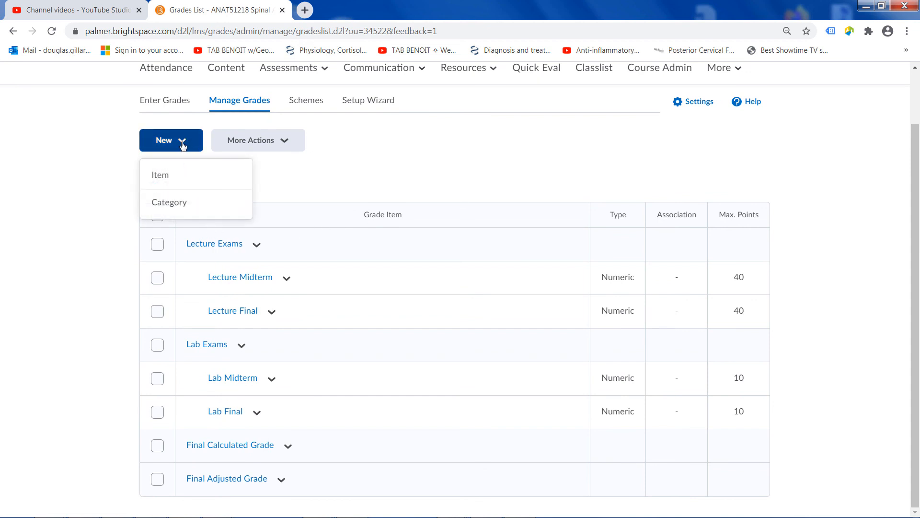
left_click(285, 143)
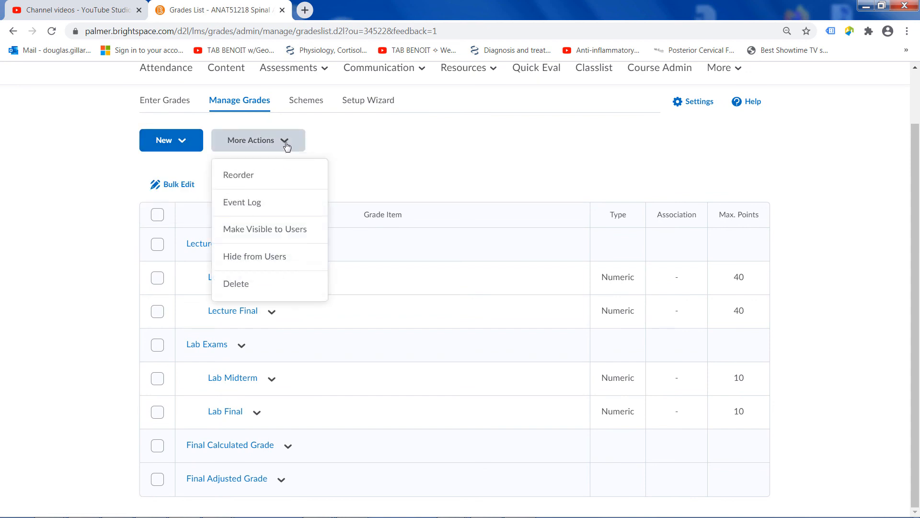
left_click(247, 285)
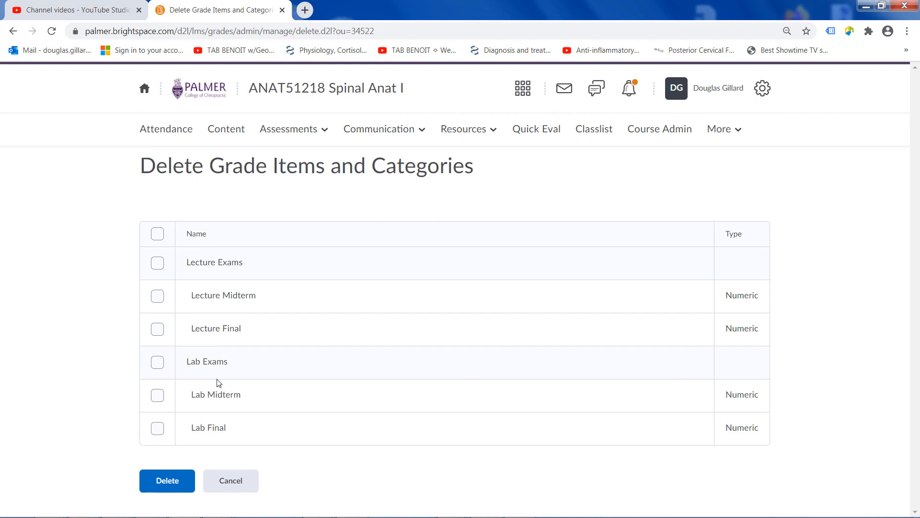
left_click(228, 483)
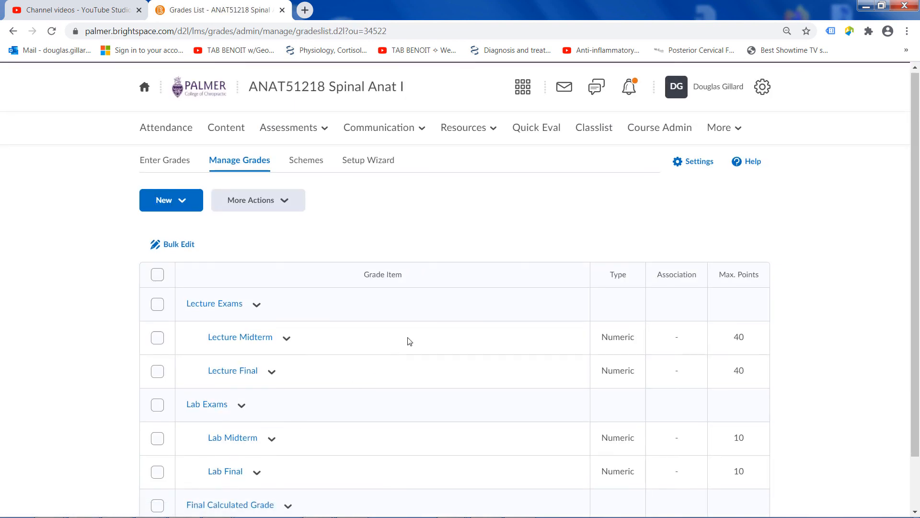
Open the student grade entry list, check its lecture and lab exam columns, and switch it to spreadsheet view
scroll(410, 341, "down", 1)
scroll(409, 341, "up", 1)
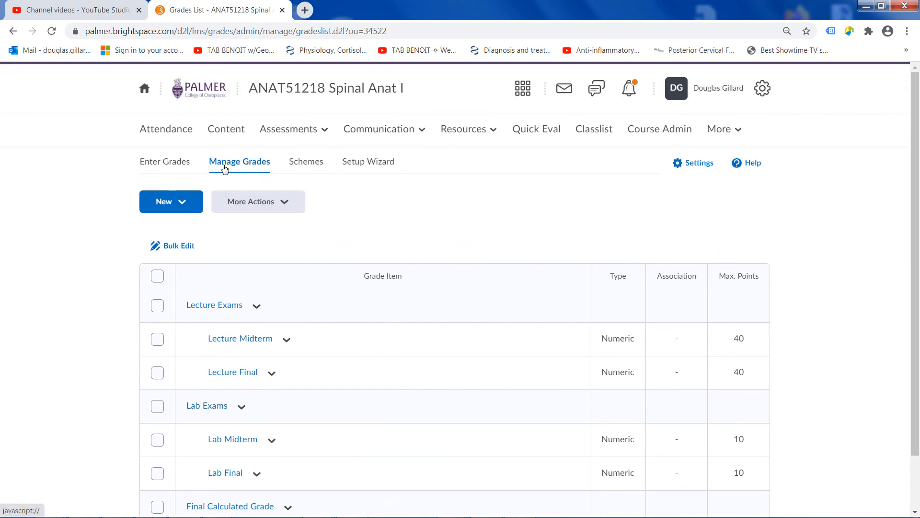
left_click(180, 166)
left_click(174, 166)
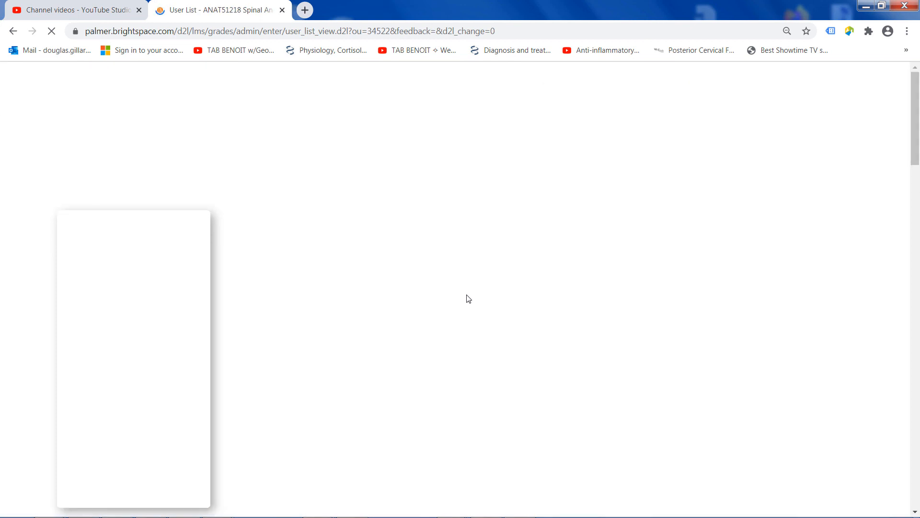
scroll(556, 239, "down", 1)
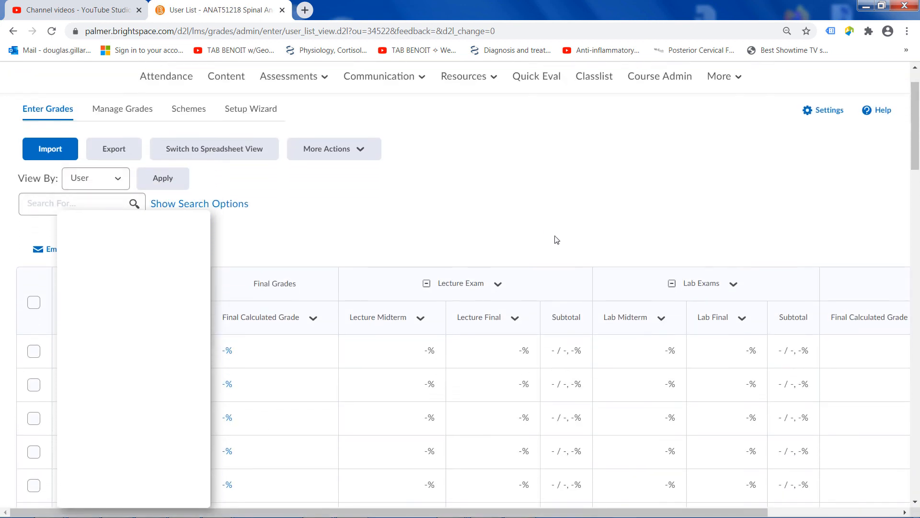
scroll(556, 239, "down", 2)
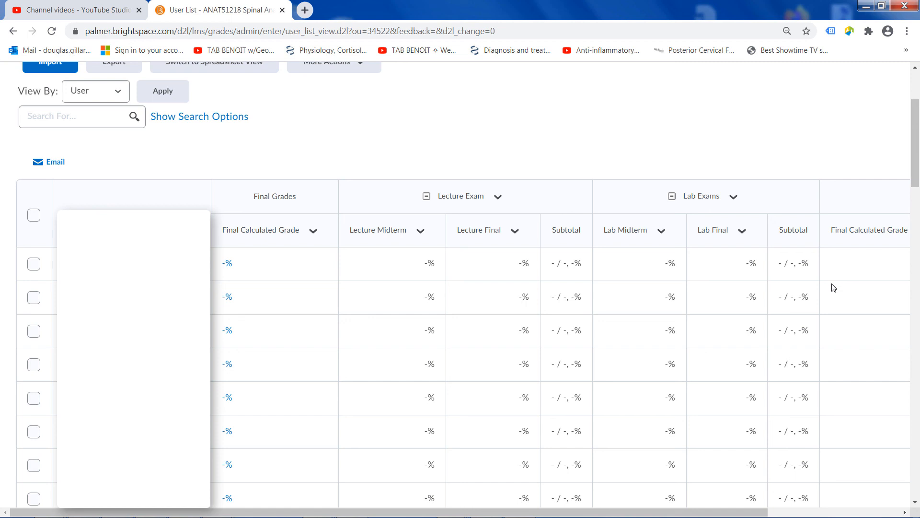
scroll(834, 286, "up", 3)
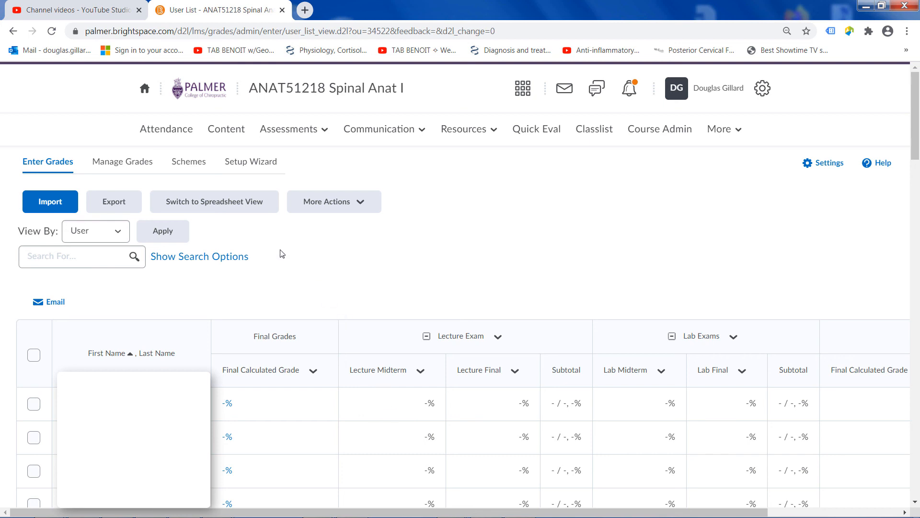
left_click(220, 207)
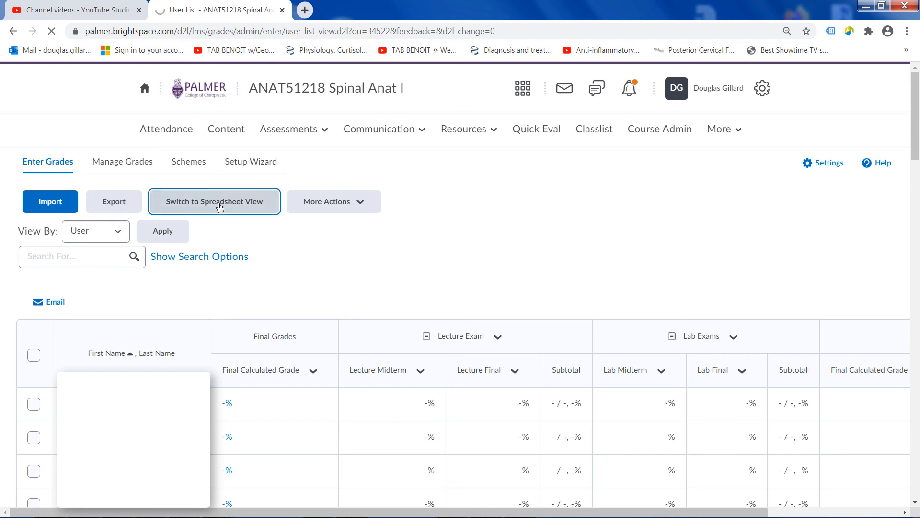